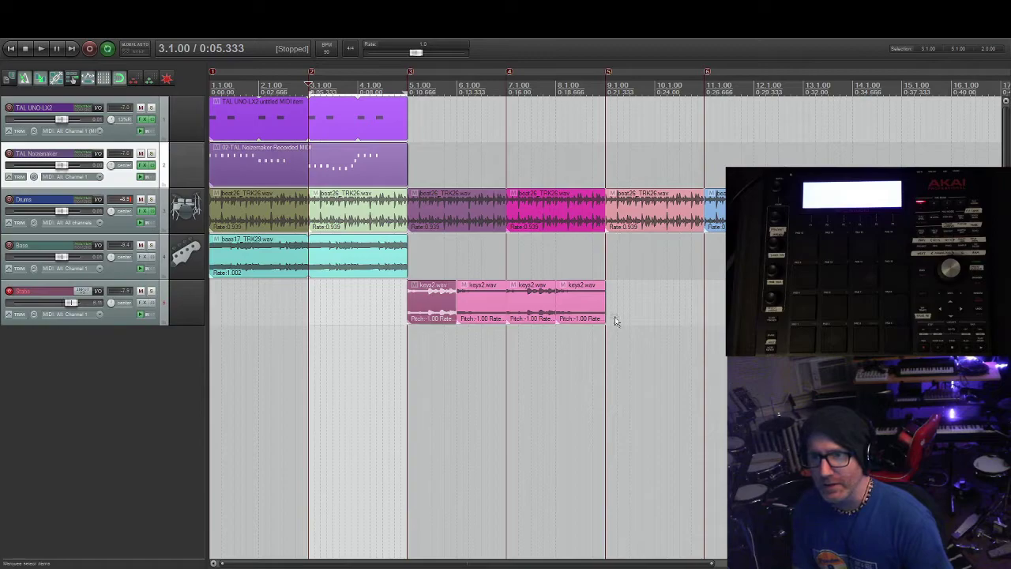
# Move the four keys2 clips on the Stabs track to bar 1 and return the edit cursor to the project start.
pyautogui.moveTo(606, 320); pyautogui.dragTo(177, 297)
pyautogui.scroll(-2, 641, 229)
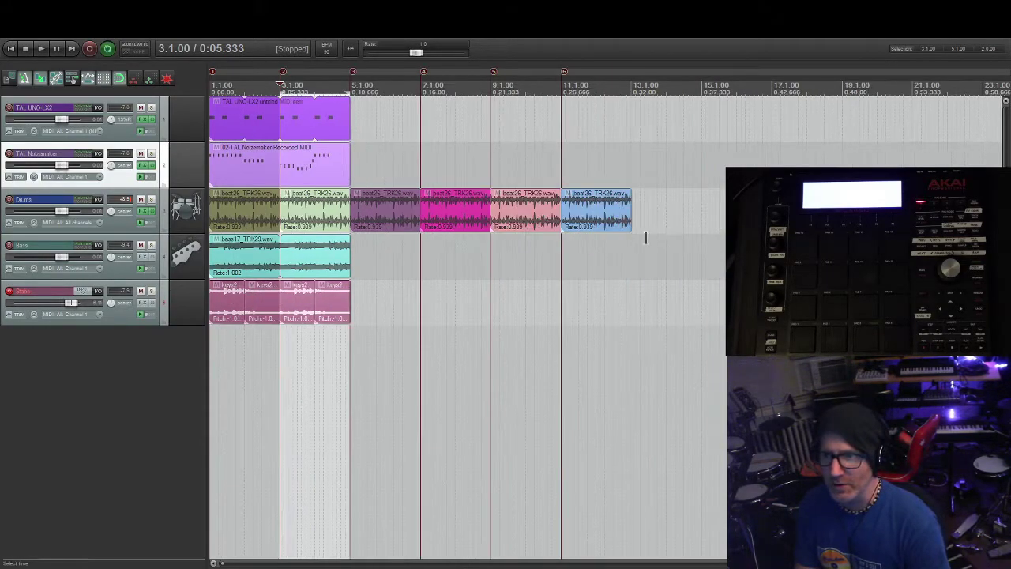
pyautogui.moveTo(660, 220); pyautogui.dragTo(521, 212)
pyautogui.click(481, 287)
pyautogui.press('Home')
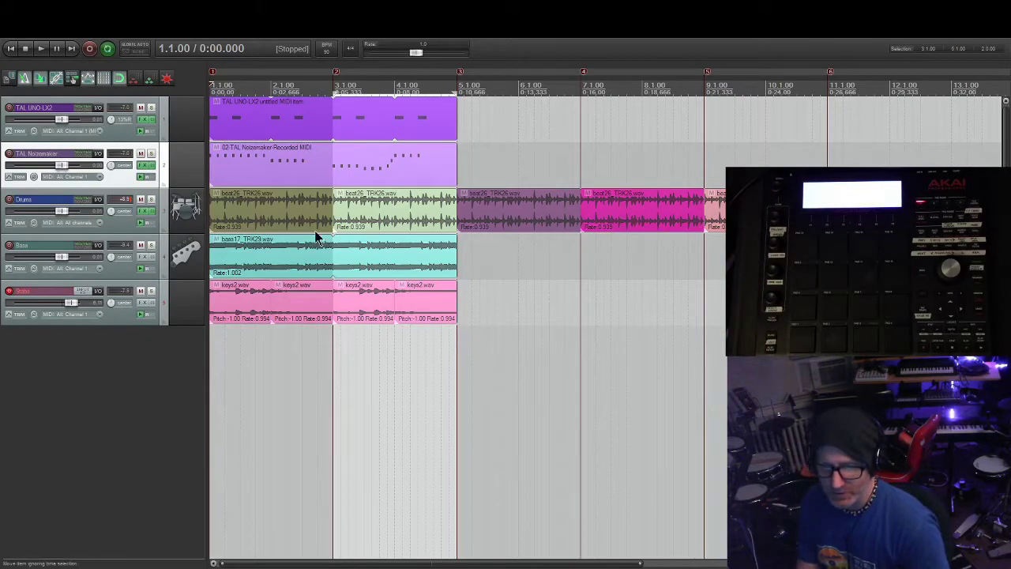
# Select the Drums track and step the item selection forward through its clips and back to the first one.
pyautogui.click(130, 227)
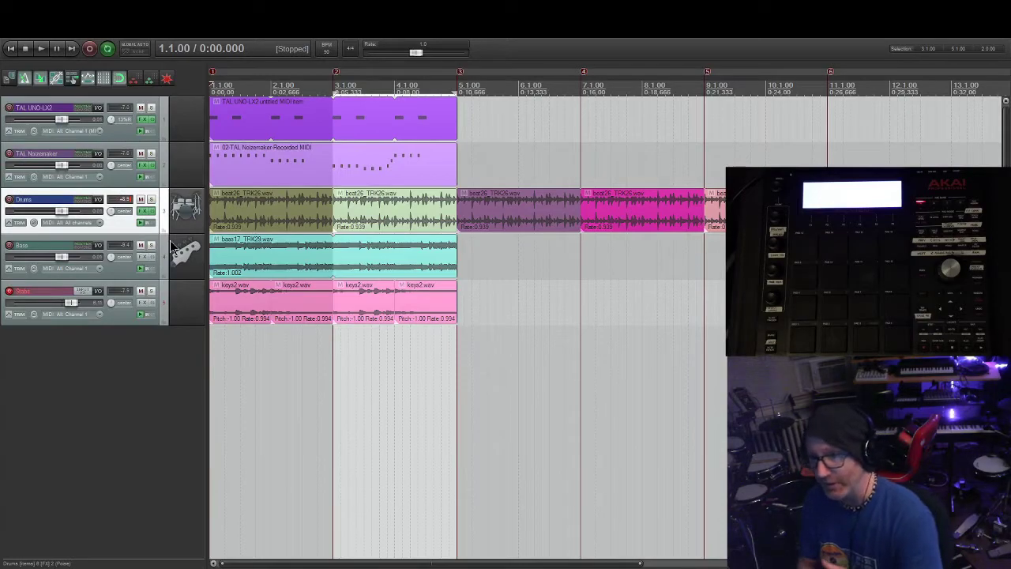
pyautogui.hotkey('ctrl', 'Right')
pyautogui.hotkey('ctrl', 'Right')
pyautogui.hotkey('ctrl', 'Right')
pyautogui.hotkey('ctrl', 'Right')
pyautogui.hotkey('ctrl', 'Right')
pyautogui.hotkey('ctrl', 'Left')
pyautogui.hotkey('ctrl', 'Left')
pyautogui.hotkey('ctrl', 'Left')
pyautogui.hotkey('ctrl', 'Left')
pyautogui.hotkey('ctrl', 'Left')
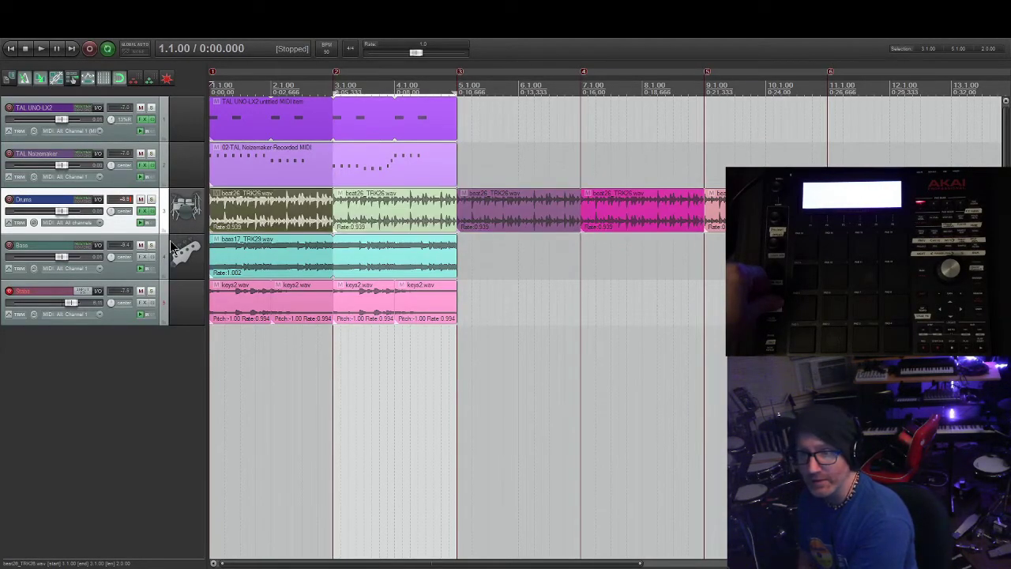
pyautogui.hotkey('ctrl', 'Right')
pyautogui.hotkey('ctrl', 'Right')
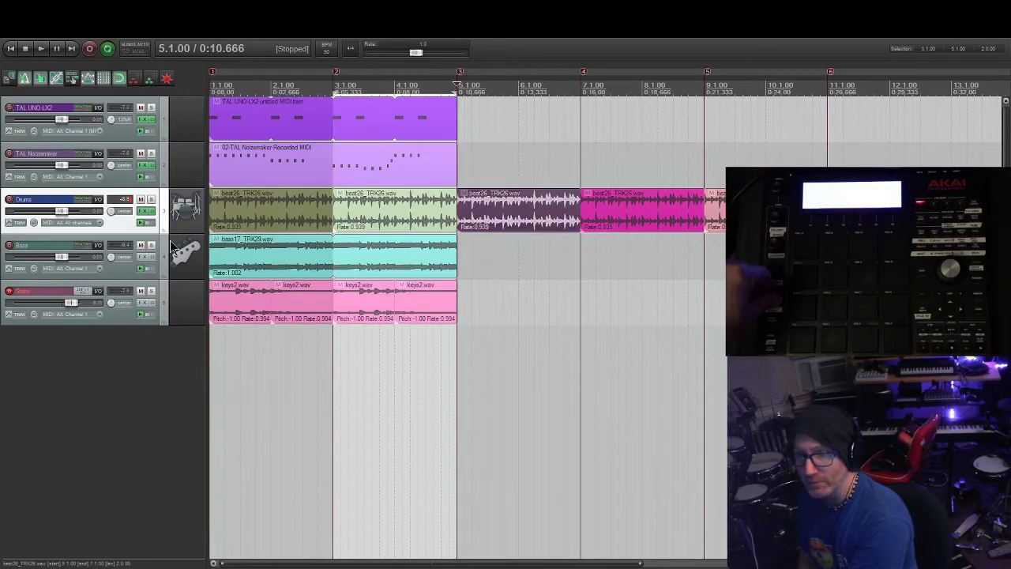
pyautogui.hotkey('ctrl', 'Right')
pyautogui.hotkey('ctrl', 'Right')
pyautogui.hotkey('ctrl', 'Left')
pyautogui.hotkey('ctrl', 'Left')
pyautogui.hotkey('ctrl', 'Left')
pyautogui.hotkey('ctrl', 'Left')
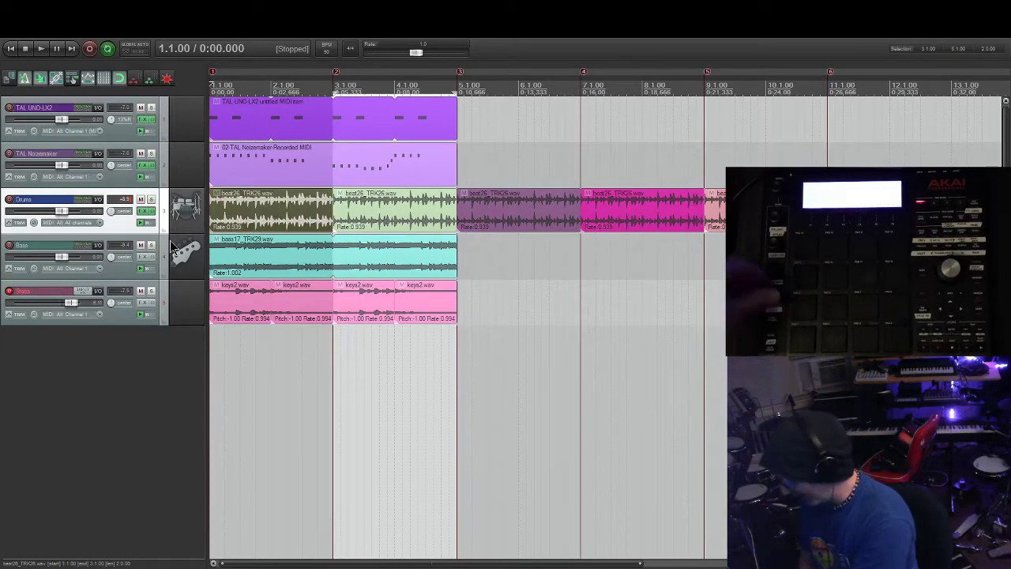
# Nudge the first drum clip forward past bar 6 and back to bar 1.
pyautogui.press('KP_6')
pyautogui.press('KP_6')
pyautogui.press('KP_6')
pyautogui.press('KP_6')
pyautogui.press('KP_6')
pyautogui.press('KP_6')
pyautogui.press('KP_6')
pyautogui.press('KP_6')
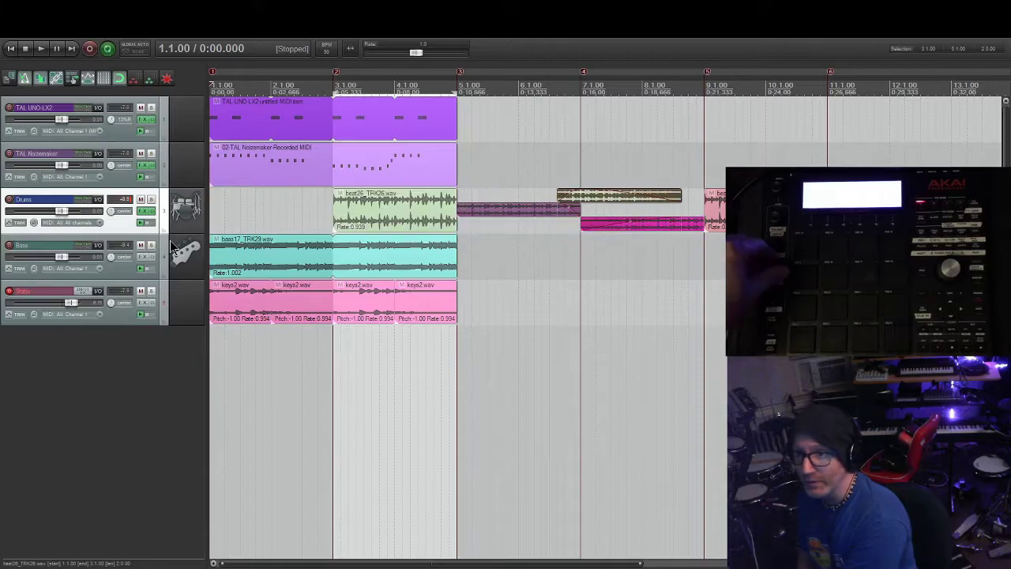
pyautogui.press('KP_4')
pyautogui.press('KP_4')
pyautogui.press('KP_4')
pyautogui.press('KP_4')
pyautogui.press('KP_4')
pyautogui.press('KP_4')
pyautogui.press('KP_4')
pyautogui.press('KP_4')
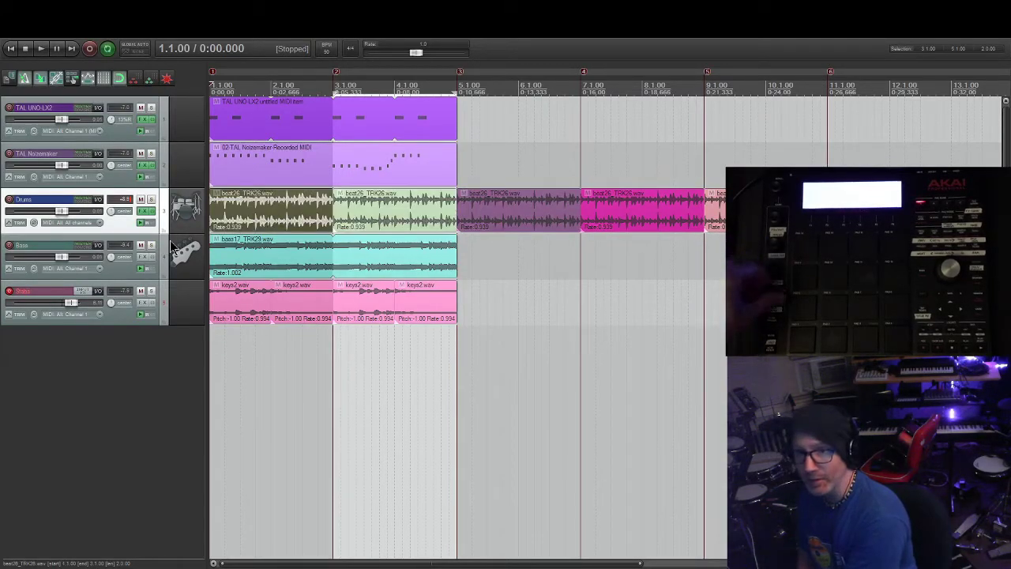
# Select the second drum clip, nudge it forward past bar 5 and bring it back to bar 3.
pyautogui.hotkey('ctrl', 'Right')
pyautogui.hotkey('ctrl', 'Right')
pyautogui.hotkey('ctrl', 'Left')
pyautogui.press('KP_6')
pyautogui.press('KP_6')
pyautogui.press('KP_6')
pyautogui.press('KP_6')
pyautogui.press('KP_6')
pyautogui.press('KP_6')
pyautogui.press('KP_6')
pyautogui.press('KP_6')
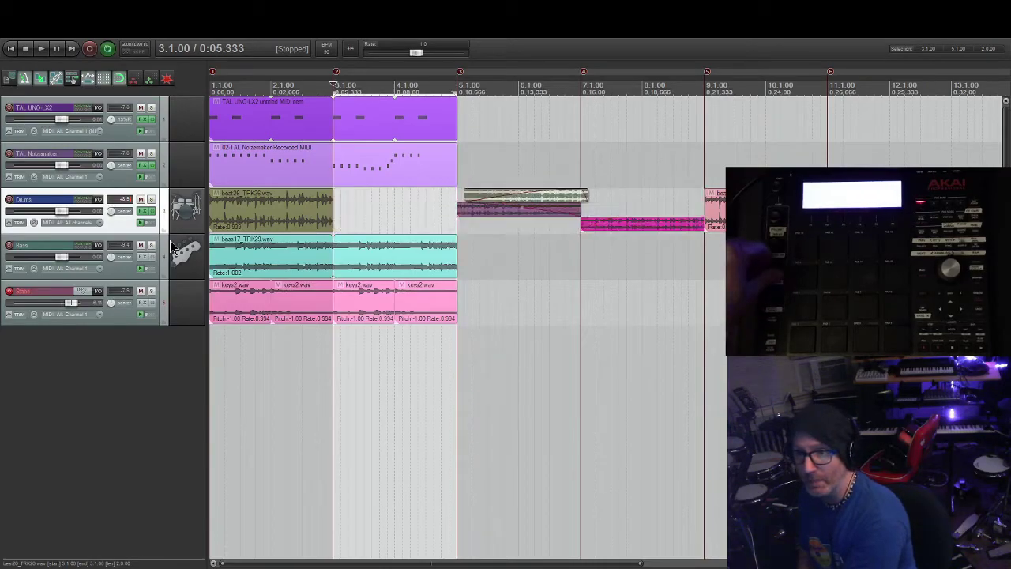
pyautogui.press('KP_4')
pyautogui.press('KP_4')
pyautogui.press('KP_4')
pyautogui.press('KP_4')
pyautogui.press('KP_4')
pyautogui.press('KP_4')
pyautogui.press('KP_4')
pyautogui.press('KP_4')
pyautogui.press('KP_4')
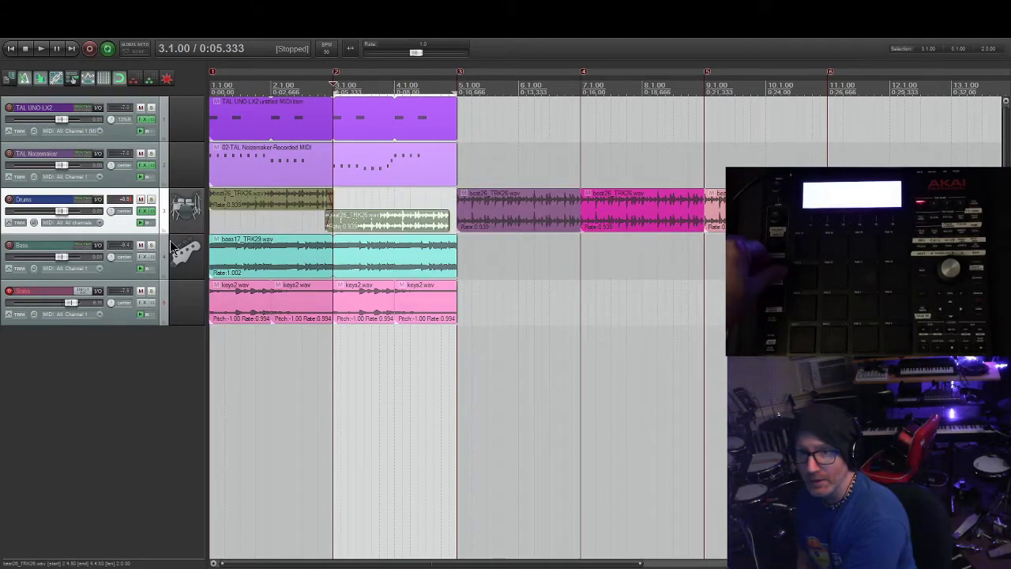
pyautogui.press('KP_6')
# Step the item selection along the Drums track to the clip at bar 7.
pyautogui.hotkey('ctrl', 'Right')
pyautogui.hotkey('ctrl', 'Right')
pyautogui.hotkey('ctrl', 'Right')
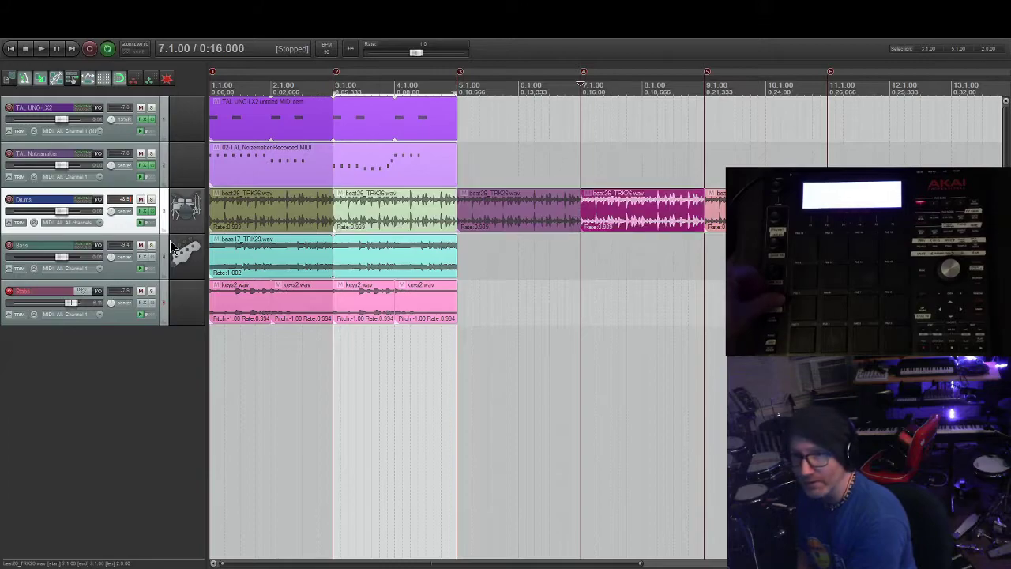
pyautogui.hotkey('ctrl', 'Left')
pyautogui.hotkey('ctrl', 'Left')
pyautogui.hotkey('ctrl', 'Right')
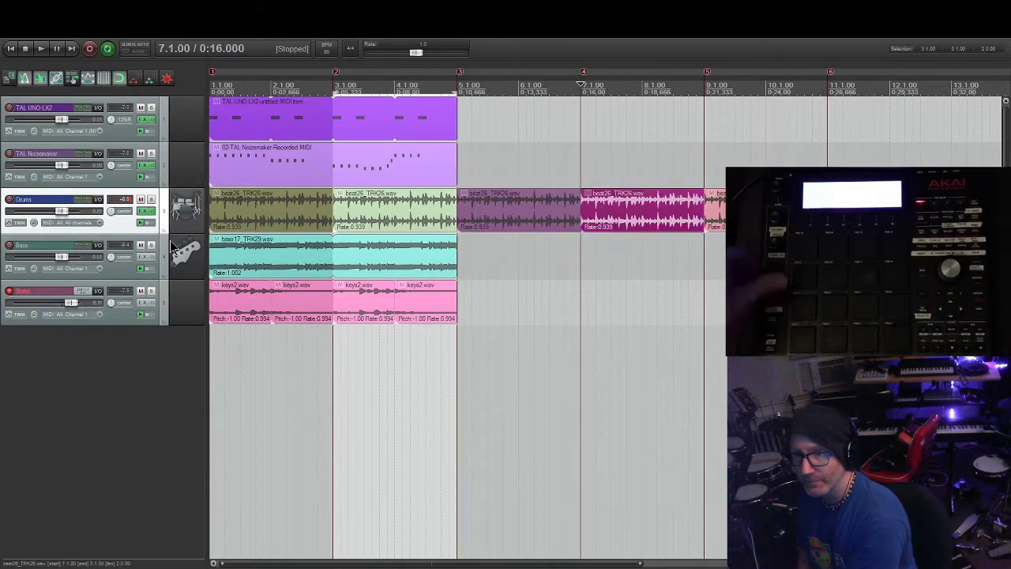
# Nudge the selected drum clip forward and backward around its position, returning it to bar 7.
pyautogui.press('KP_6')
pyautogui.press('KP_6')
pyautogui.press('KP_6')
pyautogui.press('KP_4')
pyautogui.press('KP_4')
pyautogui.press('KP_4')
pyautogui.press('KP_4')
pyautogui.press('KP_4')
pyautogui.press('KP_4')
pyautogui.press('KP_6')
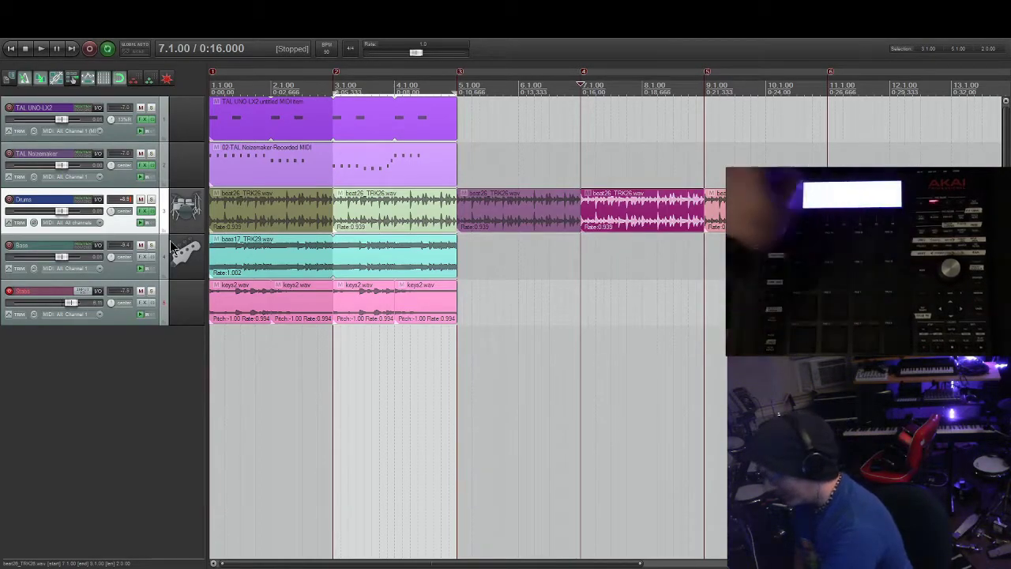
# Move the edit cursor forward measure by measure and back to bar 2.
pyautogui.press('pagedown')
pyautogui.press('pagedown')
pyautogui.press('pagedown')
pyautogui.press('pagedown')
pyautogui.press('pagedown')
pyautogui.press('pagedown')
pyautogui.press('pagedown')
pyautogui.press('pageup')
pyautogui.press('pageup')
pyautogui.press('pageup')
pyautogui.press('pageup')
pyautogui.press('pageup')
pyautogui.press('pageup')
pyautogui.press('pageup')
pyautogui.press('pageup')
pyautogui.press('pageup')
pyautogui.press('pageup')
pyautogui.press('pageup')
pyautogui.press('pageup')
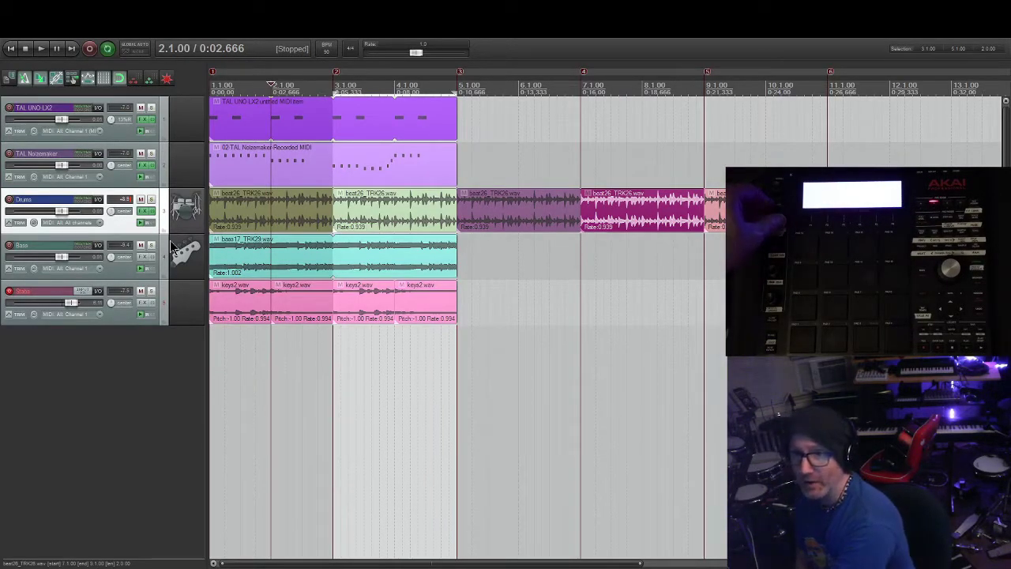
# Try pitch shifts on the drum clip at bar 7, including +5 and -2 semitones, and return it to its original pitch.
pyautogui.hotkey('shift', '0')
pyautogui.hotkey('shift', '0')
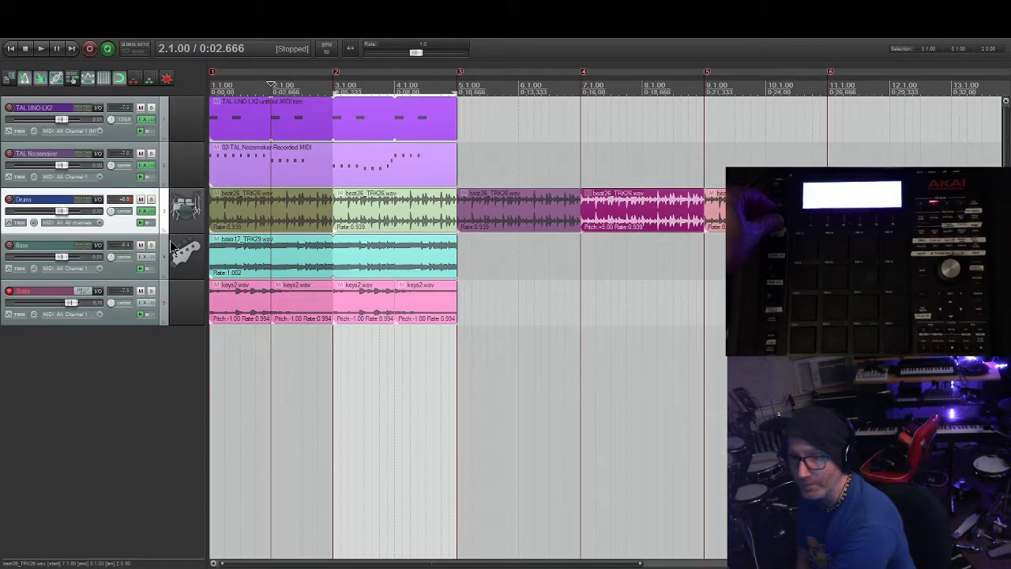
pyautogui.hotkey('shift', '9')
pyautogui.hotkey('shift', '9')
pyautogui.hotkey('shift', '9')
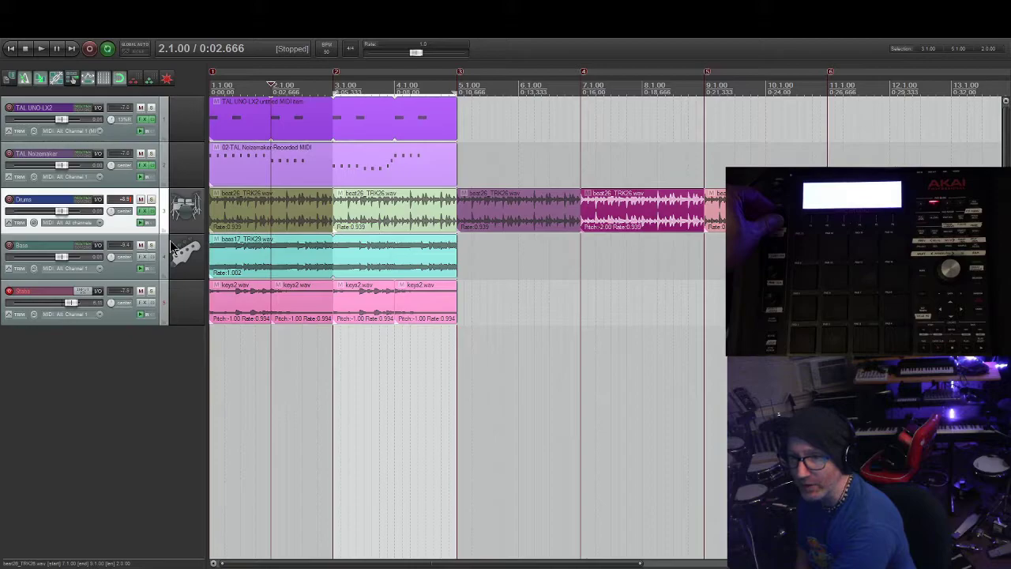
pyautogui.hotkey('shift', '0')
pyautogui.hotkey('shift', '0')
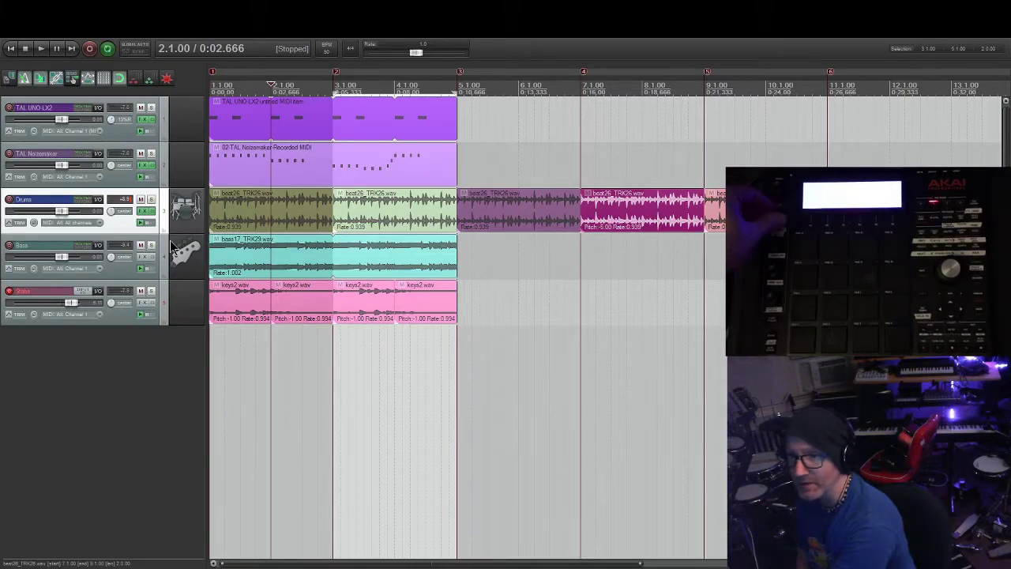
pyautogui.hotkey('shift', '0')
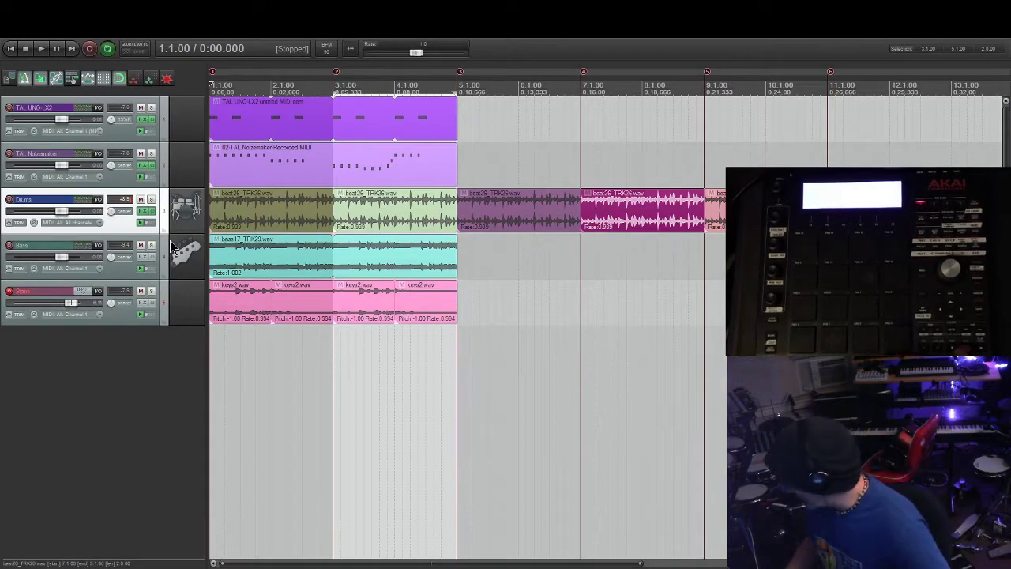
# Play the project from its start, stop it, and return the edit cursor to 1.1.00.
pyautogui.press('space')
pyautogui.press('space')
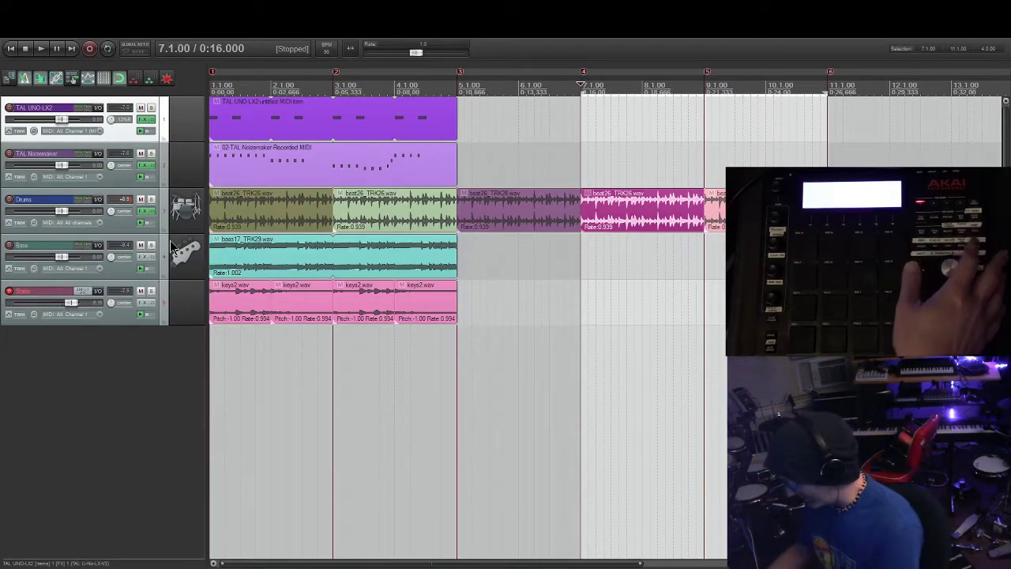
pyautogui.press('w')
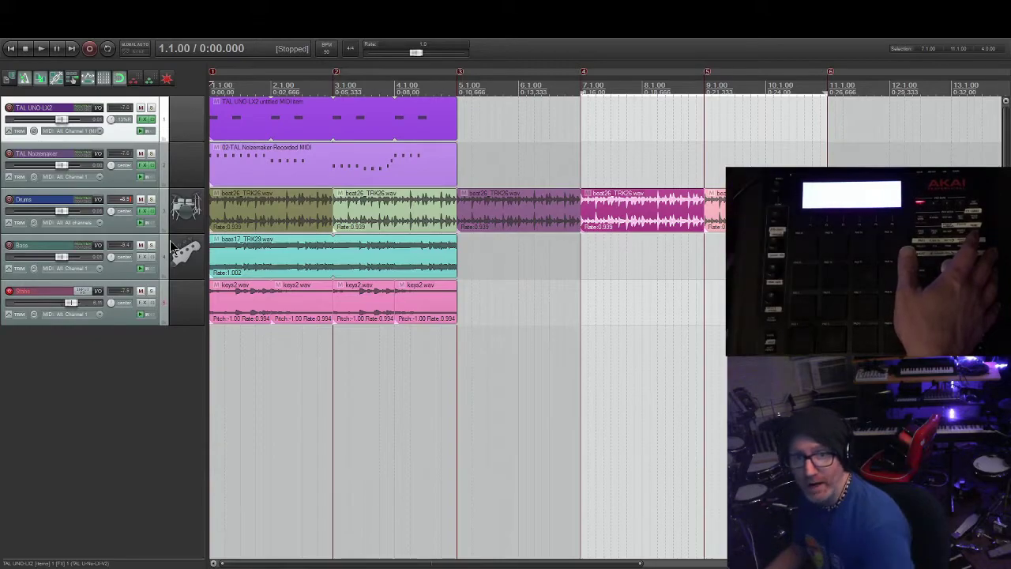
# Select the Stabs track and place the edit cursor at 2.2.00.
pyautogui.hotkey('ctrl', 'alt', 'Down')
pyautogui.press('Down')
pyautogui.press('Down')
pyautogui.press('Down')
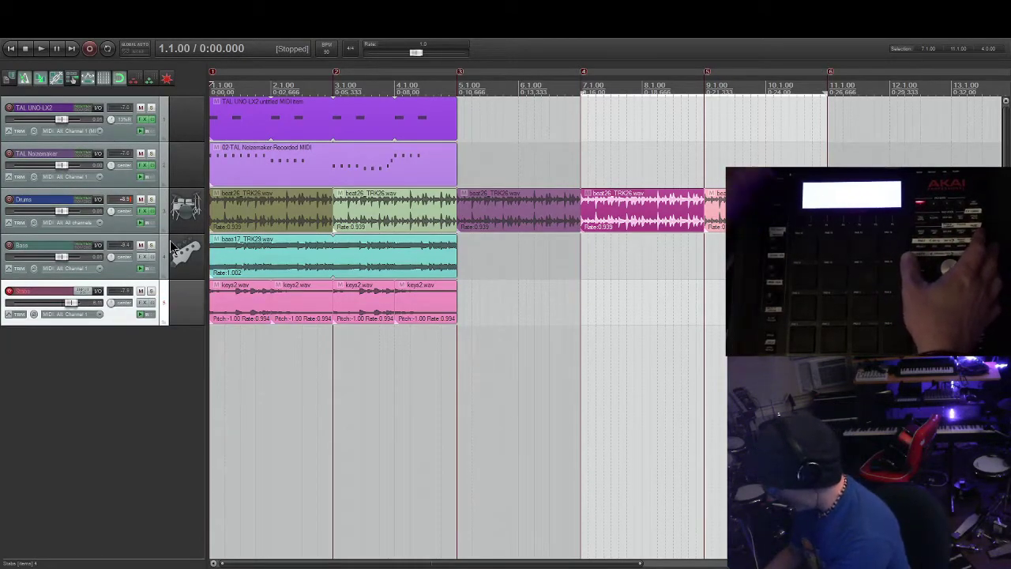
pyautogui.press('Right')
pyautogui.press('Right')
pyautogui.press('Right')
pyautogui.press('Left')
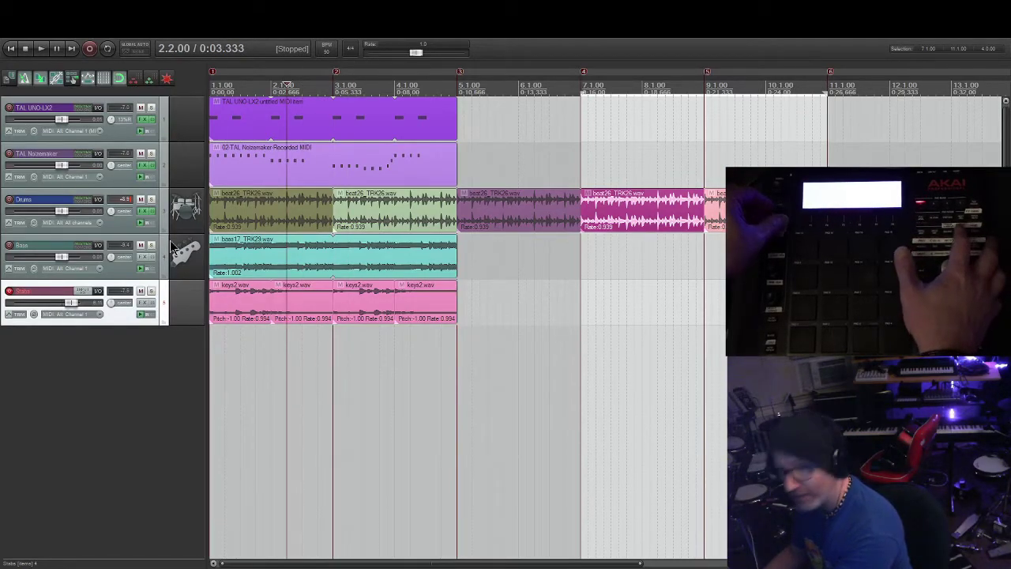
# Select the second keys2 clip on the Stabs track and split it at 2.2.00.
pyautogui.press('Return')
pyautogui.press('Right')
pyautogui.press('Right')
pyautogui.press('Right')
pyautogui.press('Left')
pyautogui.press('Left')
pyautogui.press('Left')
pyautogui.press('Left')
pyautogui.press('Right')
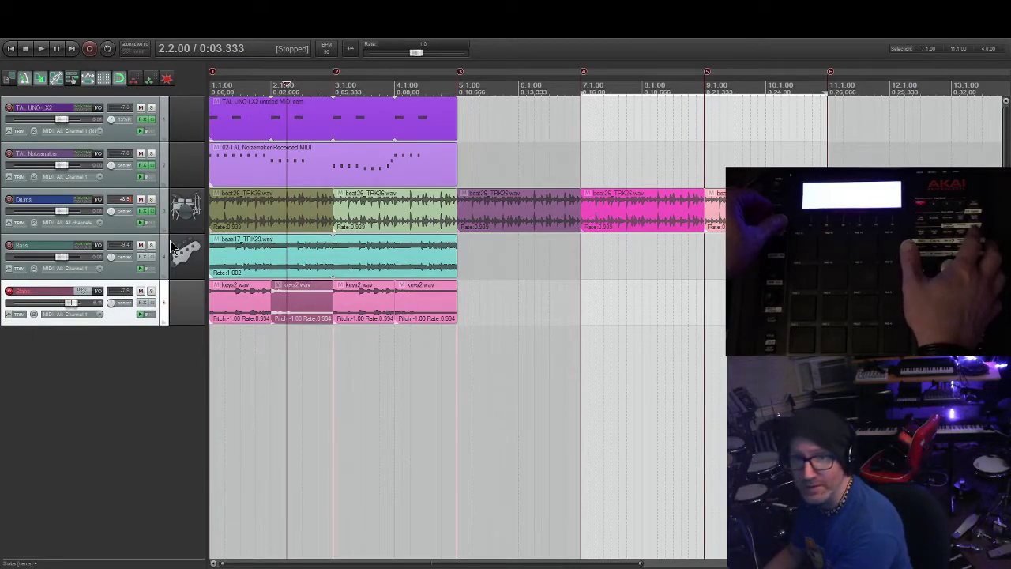
pyautogui.press('s')
# Split the selected keys2 clip on the Stabs track at 2.3.00 and 2.4.00 and return the edit cursor to 2.3.00.
pyautogui.press('Right')
pyautogui.press('Right')
pyautogui.press('Right')
pyautogui.press('Left')
pyautogui.press('Left')
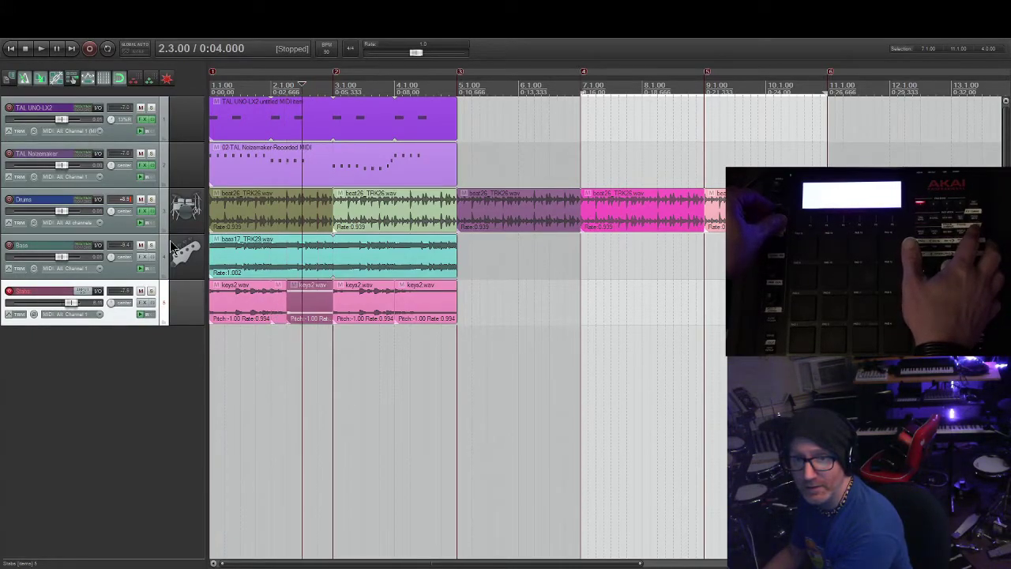
pyautogui.press('Right')
pyautogui.press('[')
pyautogui.press('Right')
pyautogui.press('Right')
pyautogui.press('Right')
pyautogui.press('Right')
pyautogui.press('Right')
pyautogui.press('Left')
pyautogui.press('Left')
pyautogui.press('Left')
pyautogui.press('Left')
pyautogui.press('Left')
pyautogui.press('Left')
pyautogui.press('Left')
pyautogui.press('Right')
# Try nudging the last short slice before 3.1.00 on the Stabs track forward and back, and undo the last nudge.
pyautogui.press('KP_6')
pyautogui.press('KP_6')
pyautogui.press('KP_6')
pyautogui.press('KP_6')
pyautogui.press('KP_6')
pyautogui.press('KP_6')
pyautogui.press('KP_6')
pyautogui.press('KP_6')
pyautogui.press('KP_6')
pyautogui.press('KP_6')
pyautogui.press('KP_6')
pyautogui.press('KP_6')
pyautogui.press('KP_6')
pyautogui.press('KP_6')
pyautogui.press('KP_4')
pyautogui.press('KP_4')
pyautogui.press('KP_4')
pyautogui.press('KP_4')
pyautogui.press('KP_4')
pyautogui.press('KP_4')
pyautogui.press('KP_4')
pyautogui.press('KP_4')
pyautogui.press('KP_4')
pyautogui.press('KP_4')
pyautogui.press('KP_4')
pyautogui.press('KP_4')
pyautogui.press('KP_4')
pyautogui.press('KP_4')
pyautogui.press('KP_4')
pyautogui.press('KP_6')
pyautogui.press('KP_6')
pyautogui.hotkey('ctrl', 'z')
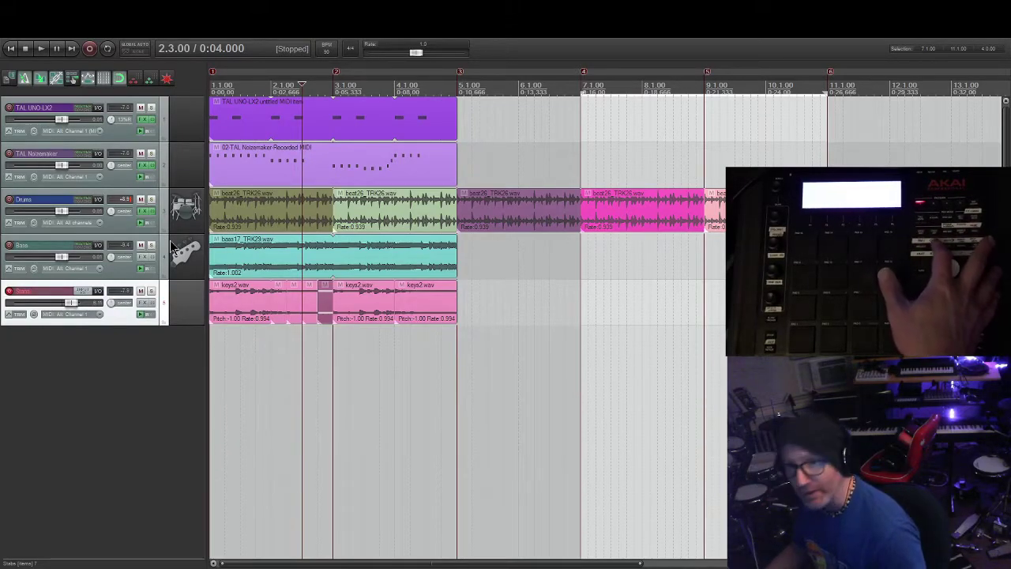
# Clear the time selection and return the edit cursor to the project start at 1.1.00.
pyautogui.press('Escape')
pyautogui.press('w')
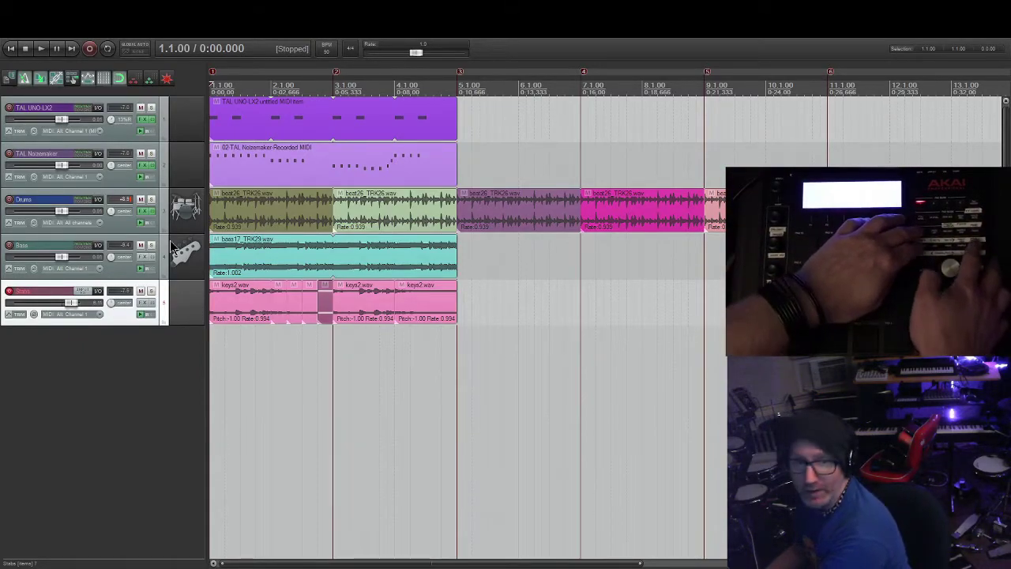
# Select the TAL UNO-LX2 track.
pyautogui.hotkey('ctrl', 'alt', 'Up')
pyautogui.hotkey('ctrl', 'alt', 'Up')
pyautogui.hotkey('ctrl', 'alt', 'Up')
pyautogui.hotkey('ctrl', 'alt', 'Up')
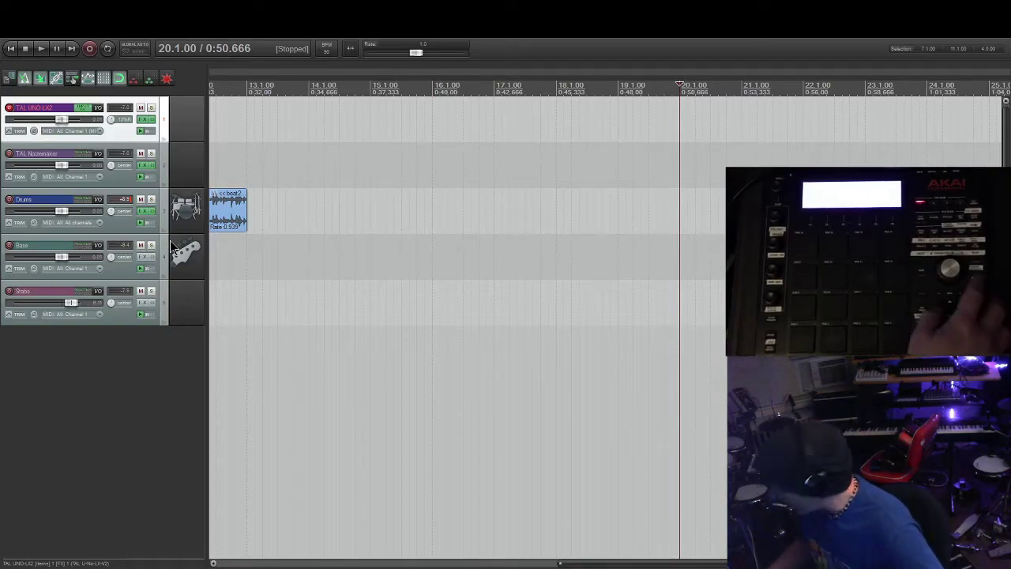
# Show and hide the Media Explorer with its sample loop files several times, leaving it closed.
pyautogui.hotkey('ctrl', 'alt', 'x')
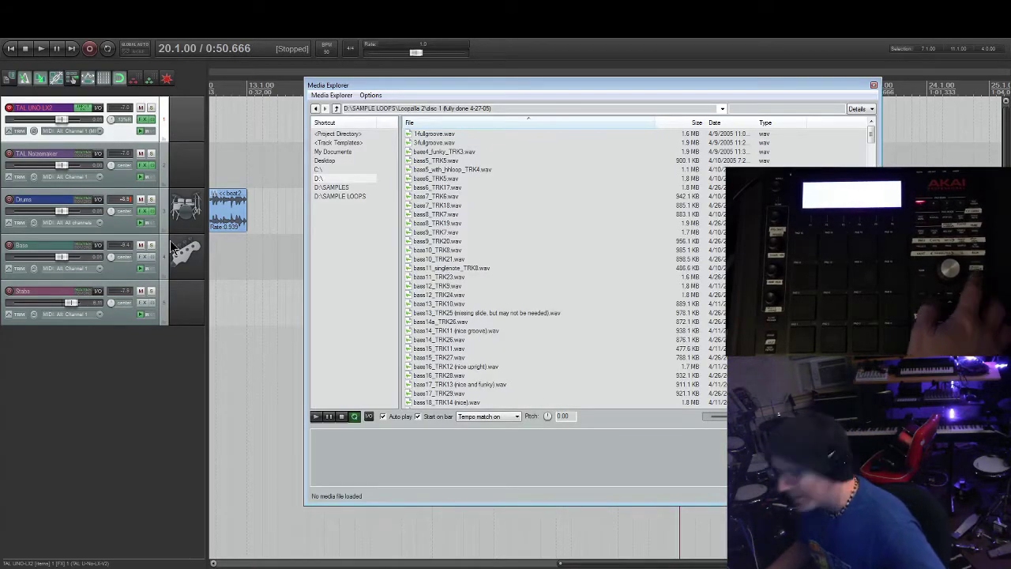
pyautogui.hotkey('ctrl', 'alt', 'x')
pyautogui.hotkey('ctrl', 'alt', 'x')
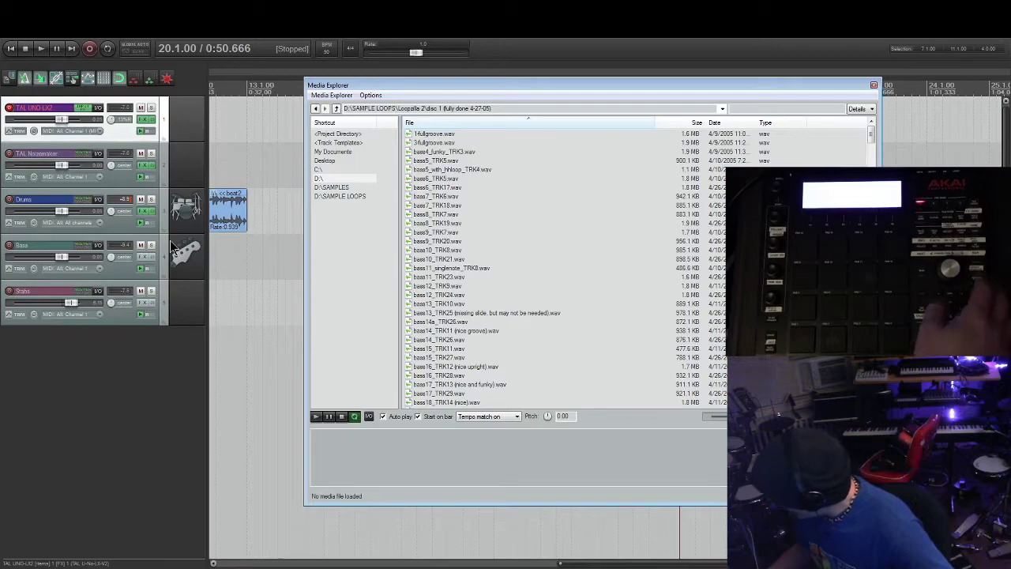
pyautogui.hotkey('ctrl', 'alt', 'x')
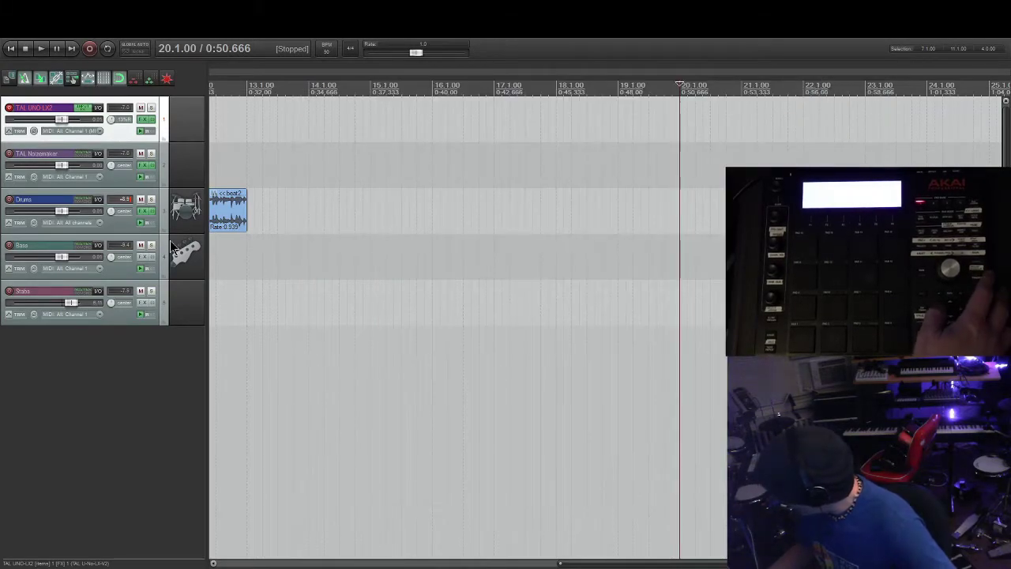
pyautogui.hotkey('ctrl', 'alt', 'x')
pyautogui.hotkey('ctrl', 'alt', 'x')
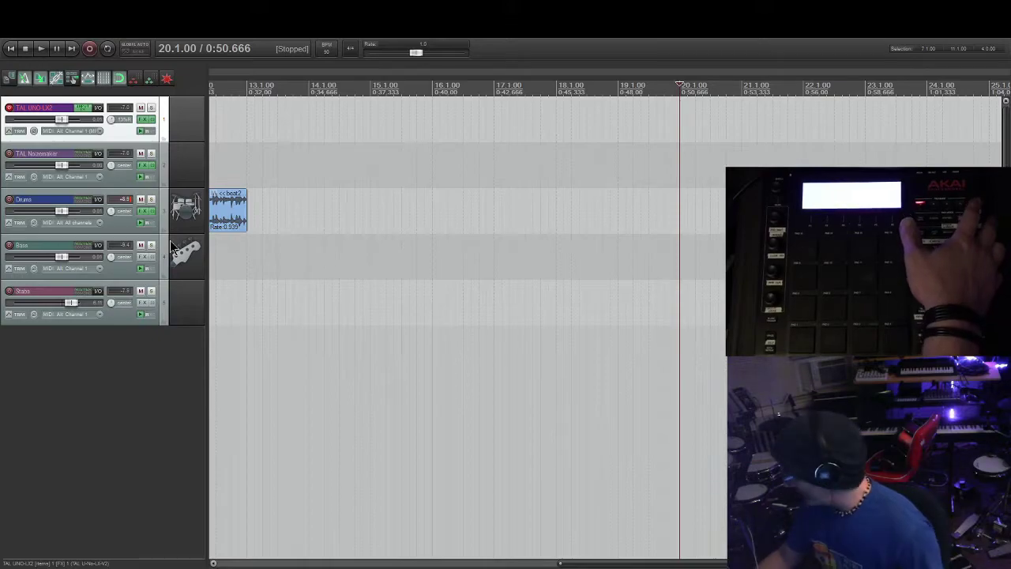
# Open and close the FX window of the TAL UNO-LX2 track twice.
pyautogui.press('f')
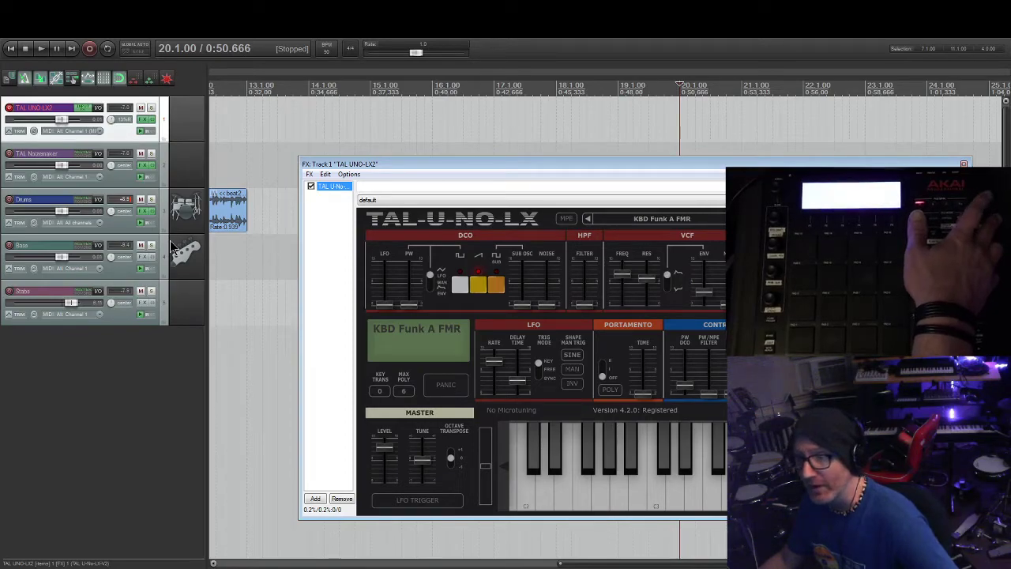
pyautogui.press('f')
pyautogui.press('f')
pyautogui.press('f')
# Move the edit cursor back measure by measure to 3.1.00, and jump to marker 1 at 1.1.00.
pyautogui.press('pageup')
pyautogui.press('pageup')
pyautogui.press('pageup')
pyautogui.press('pageup')
pyautogui.press('pageup')
pyautogui.press('pageup')
pyautogui.press('pageup')
pyautogui.press('pageup')
pyautogui.press('pageup')
pyautogui.press('pageup')
pyautogui.press('pageup')
pyautogui.press('pageup')
pyautogui.press('pageup')
pyautogui.press('pageup')
pyautogui.press('pageup')
pyautogui.press('pageup')
pyautogui.press('pageup')
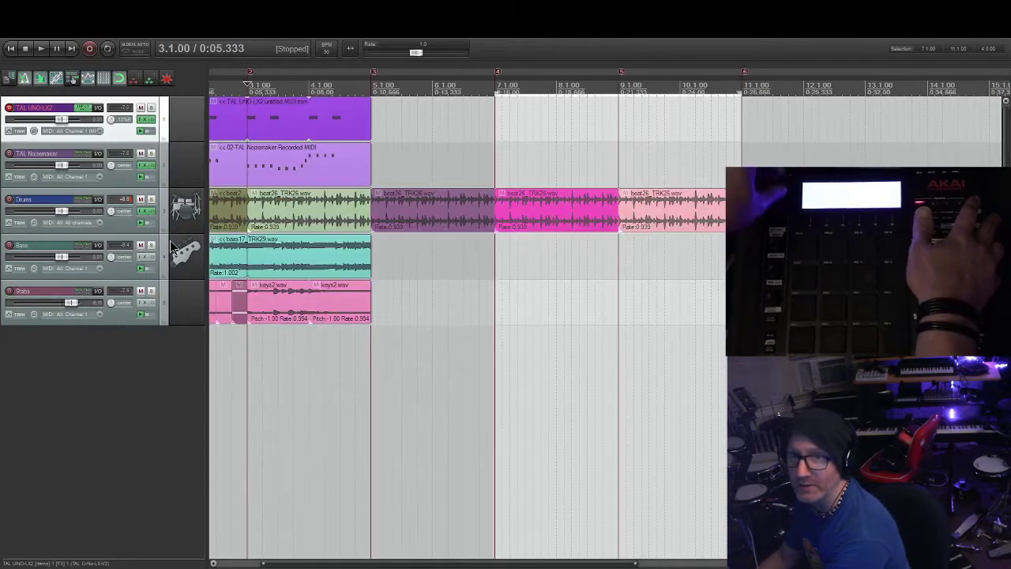
pyautogui.press('1')
pyautogui.hotkey('shift', 'f')
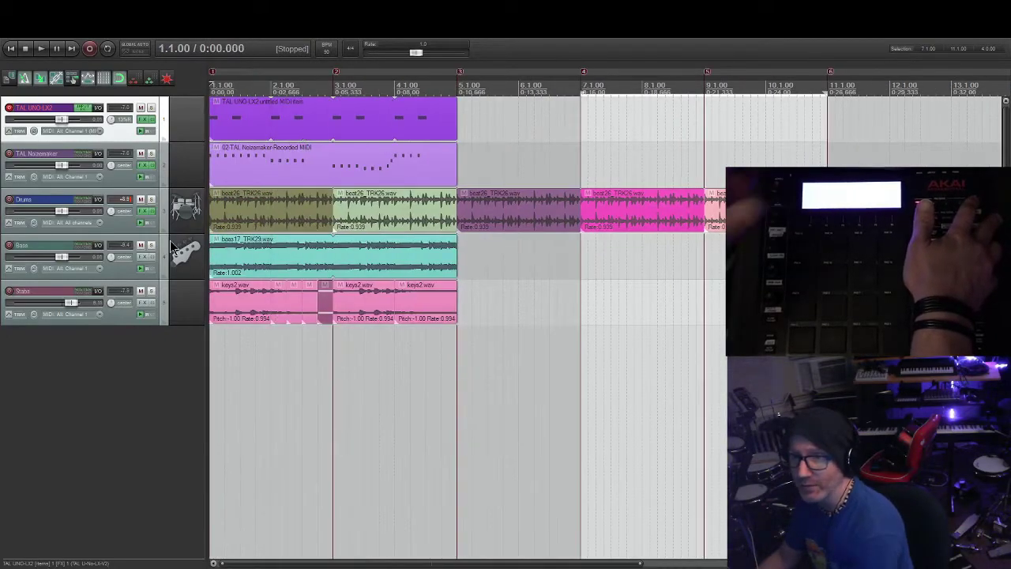
pyautogui.press('f')
pyautogui.press('f')
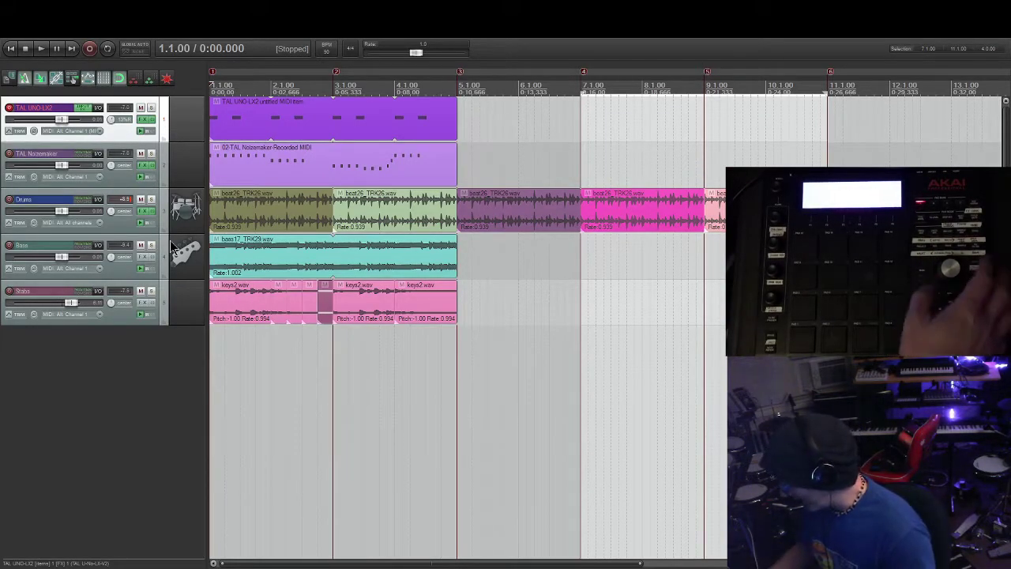
# Select the TAL Noisemaker track and open its FX window on the TAL NoiseMaker synth.
pyautogui.hotkey('ctrl', 'alt', 'Down')
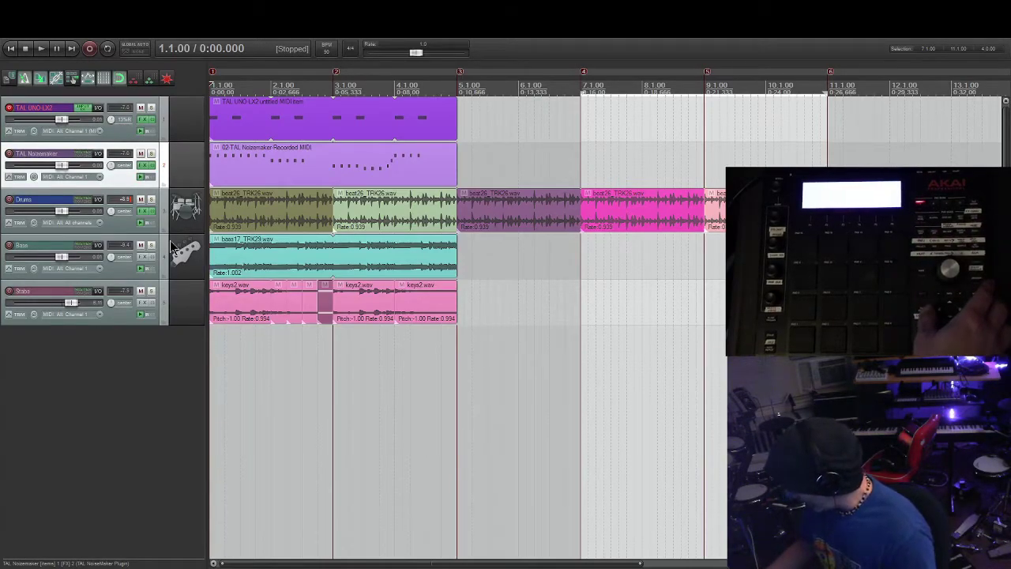
pyautogui.press('f')
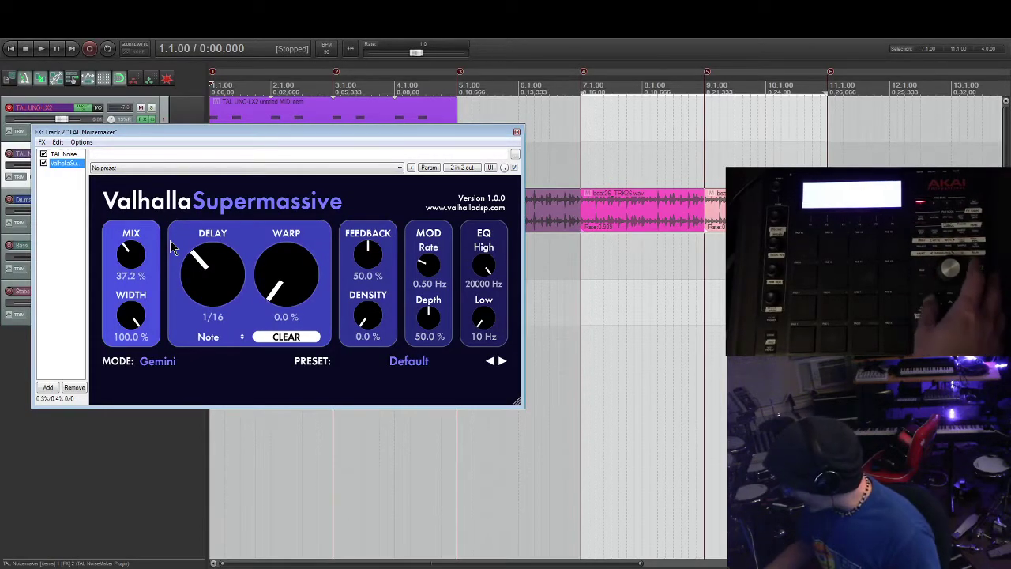
pyautogui.press('Up')
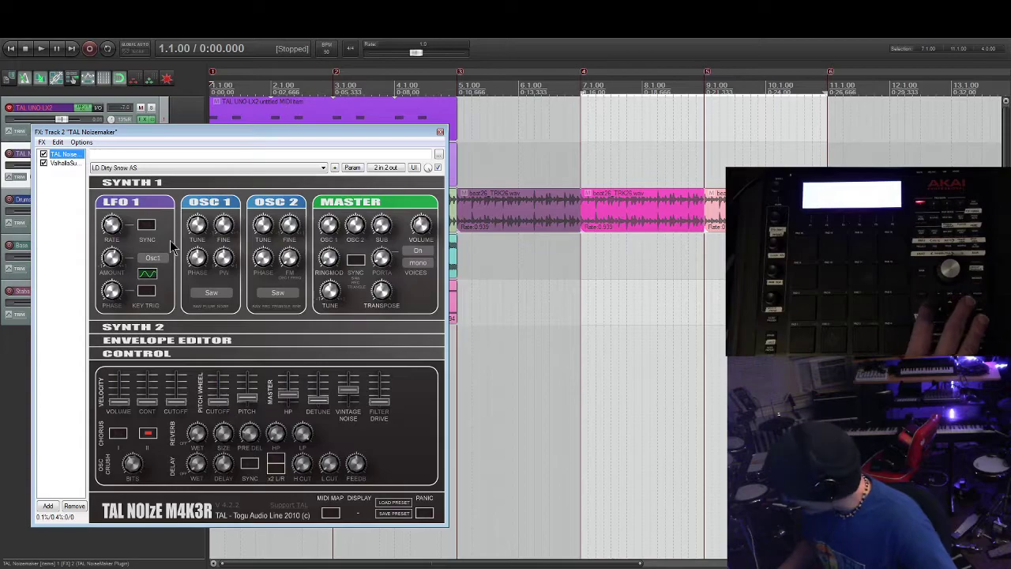
# Switch repeatedly between ValhallaSupermassive and TAL NoiseMaker in the FX chain, ending on TAL NoiseMaker, and close the window.
pyautogui.press('Down')
pyautogui.press('Up')
pyautogui.press('Down')
pyautogui.press('Up')
pyautogui.press('Down')
pyautogui.press('Up')
pyautogui.press('Down')
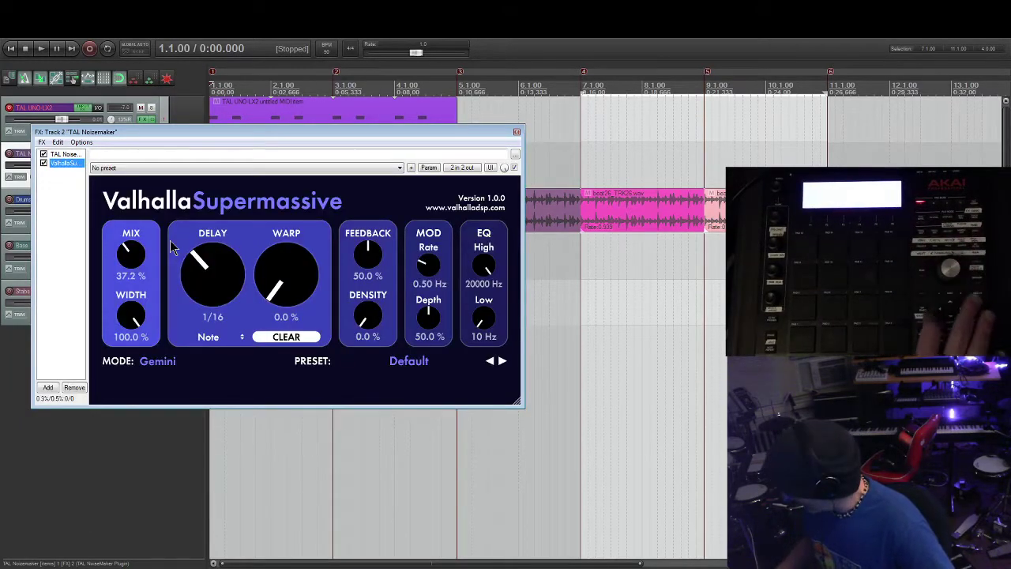
pyautogui.press('Up')
pyautogui.press('Escape')
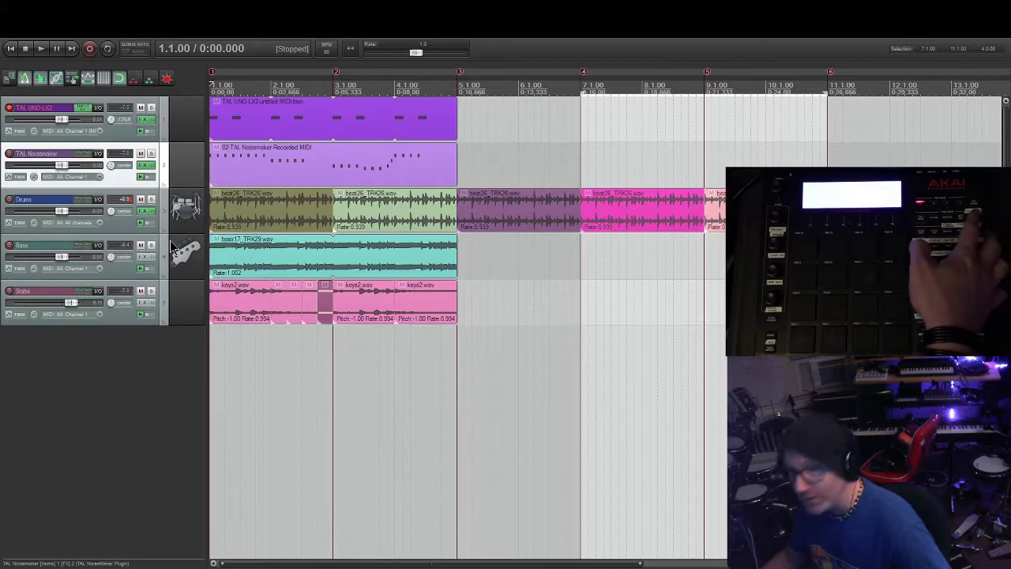
# Open the FX windows of both the TAL UNO-LX2 and TAL Noisemaker tracks, keeping them open together.
pyautogui.press('F6')
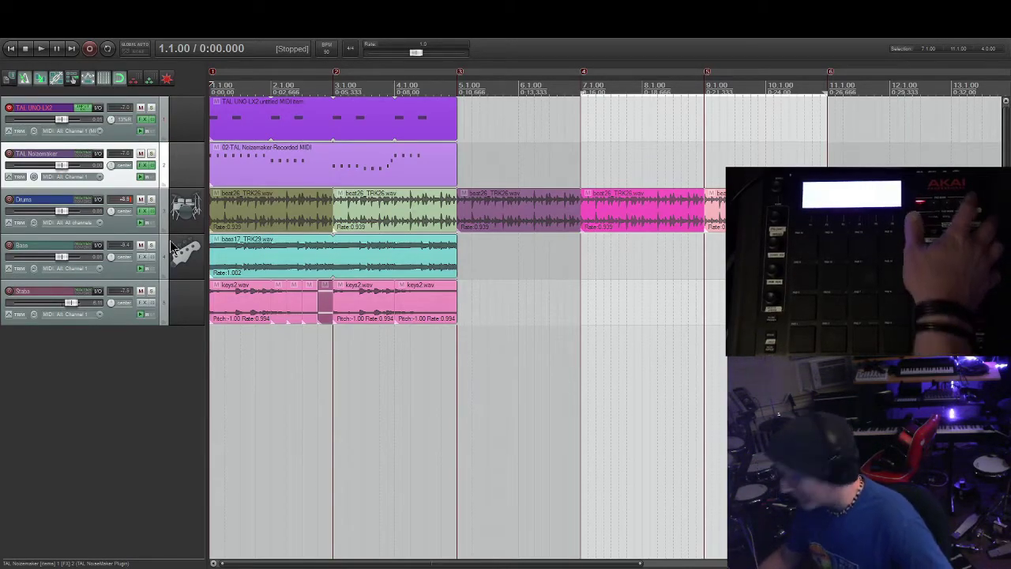
pyautogui.hotkey('ctrl', 'alt', 'Up')
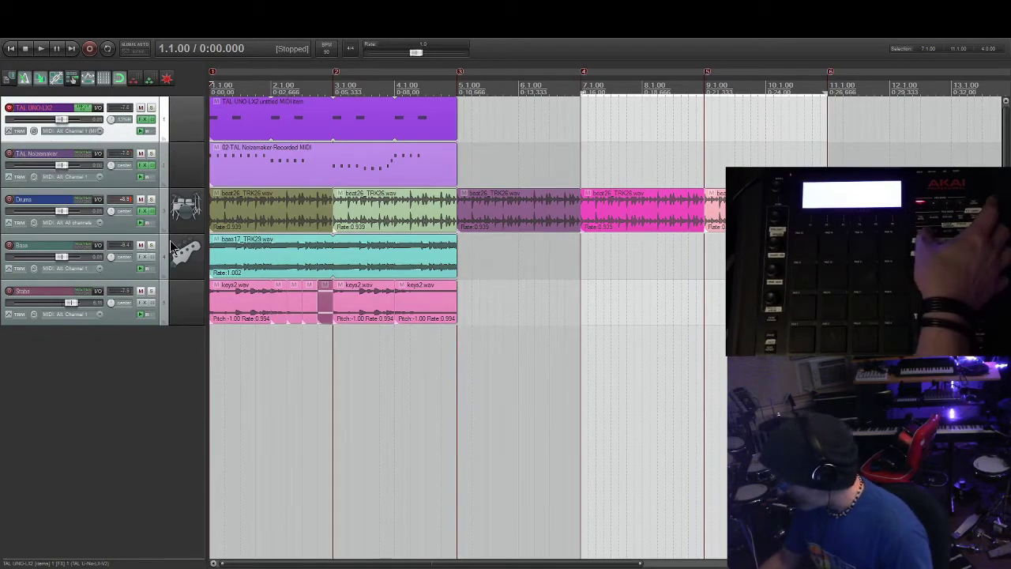
pyautogui.press('f')
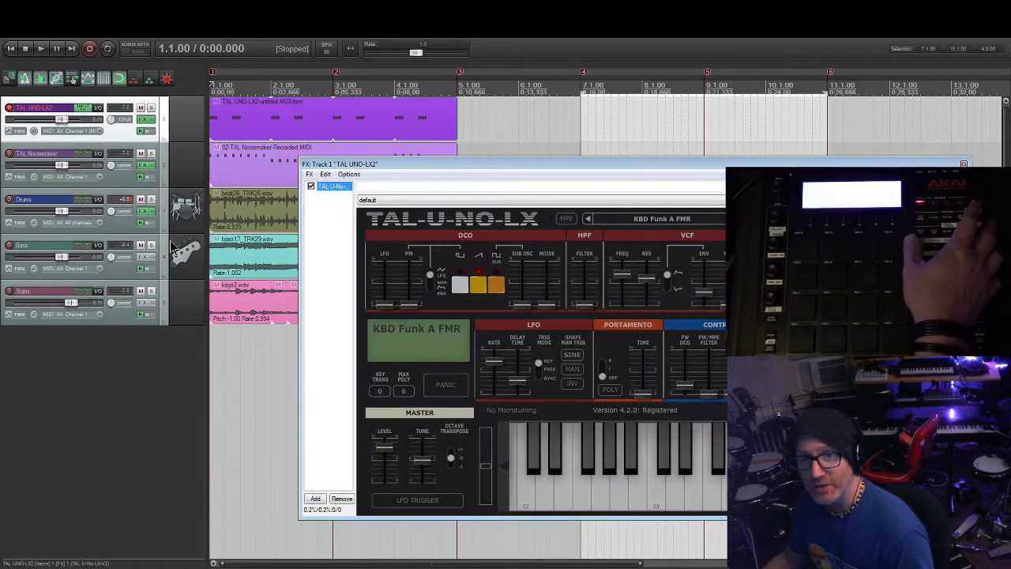
pyautogui.press('Down')
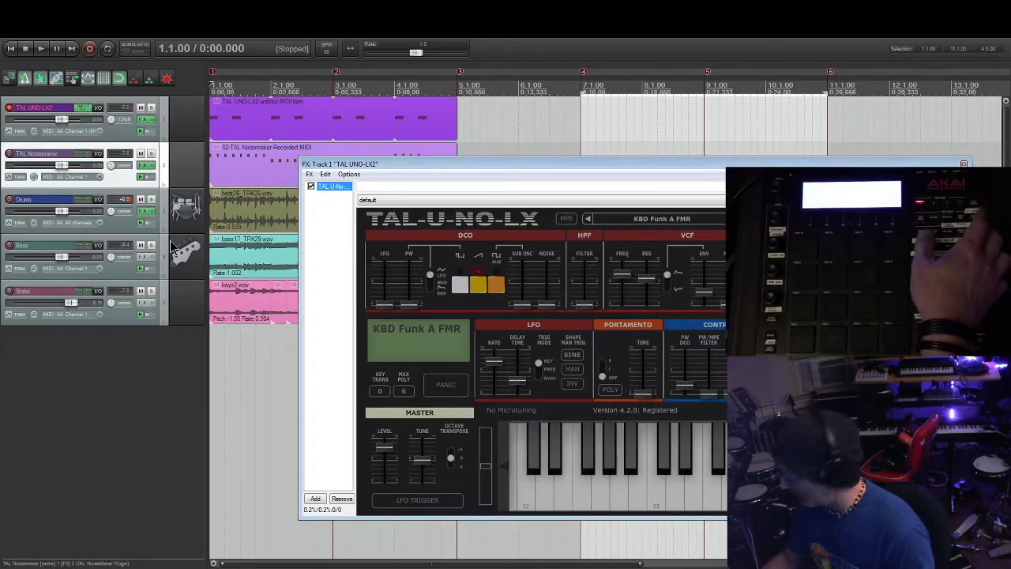
pyautogui.press('f')
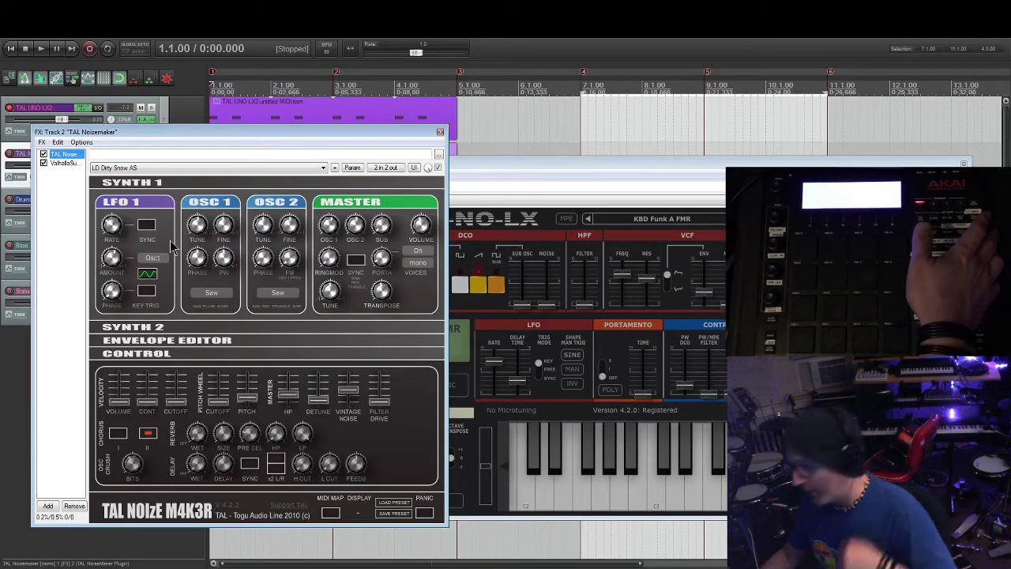
# Switch back and forth between the two open FX windows, leaving the TAL Noisemaker one in front.
pyautogui.press('f')
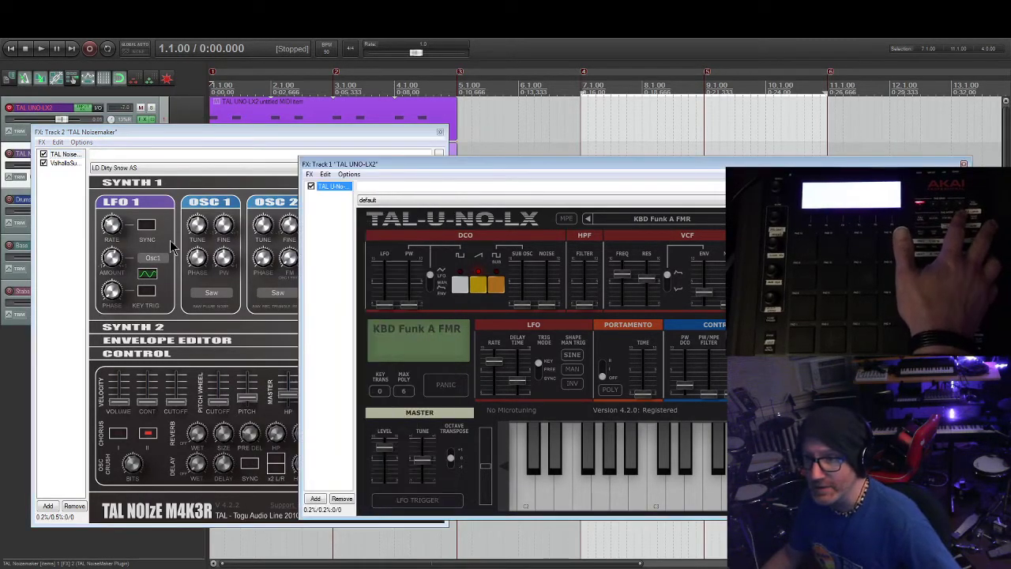
pyautogui.hotkey('ctrl', 'Tab')
pyautogui.hotkey('ctrl', 'Tab')
pyautogui.hotkey('ctrl', 'Tab')
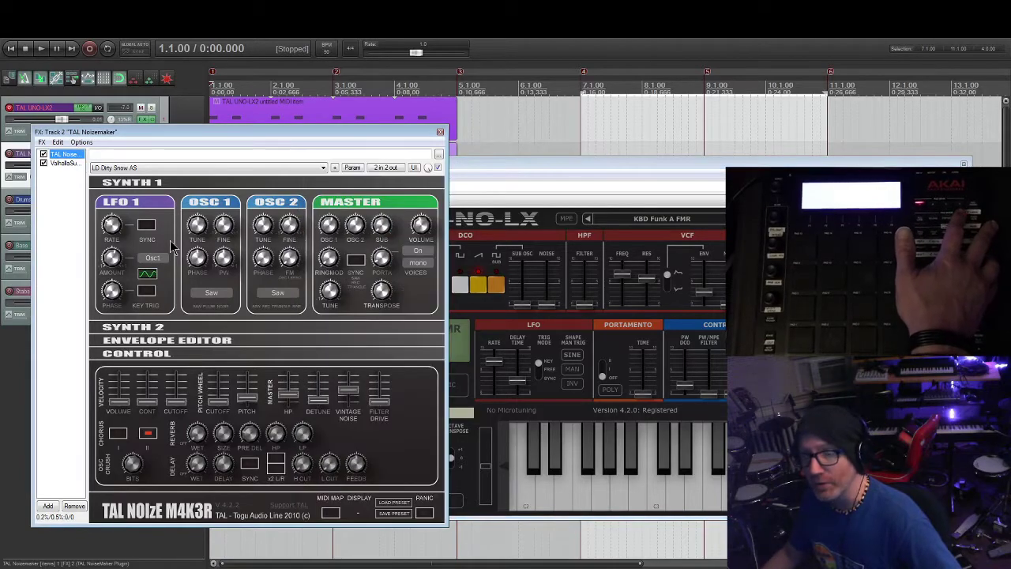
pyautogui.hotkey('alt', 'Tab')
pyautogui.hotkey('alt', 'Tab')
pyautogui.hotkey('alt', 'Tab')
pyautogui.hotkey('alt', 'Tab')
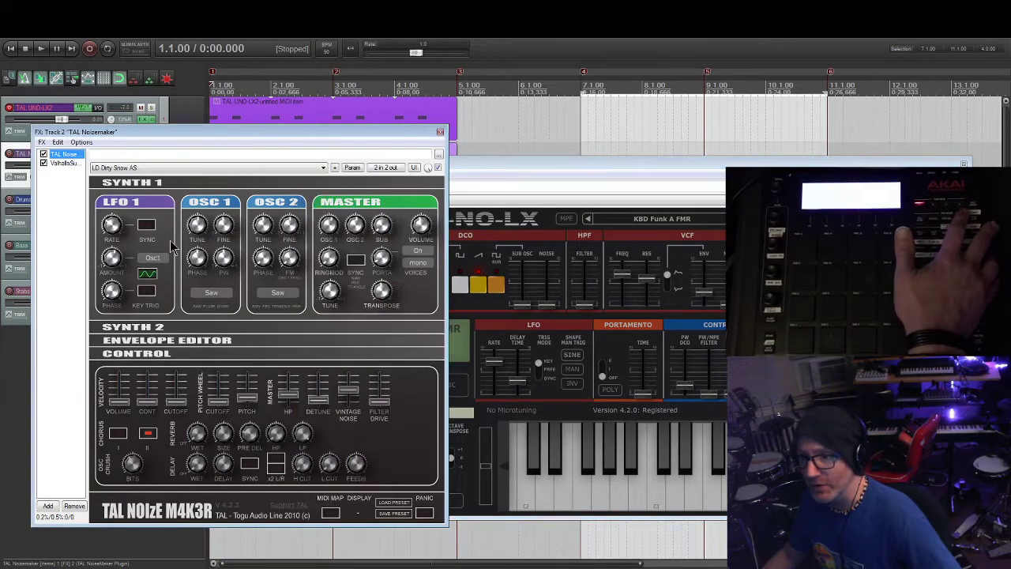
pyautogui.hotkey('alt', 'Tab')
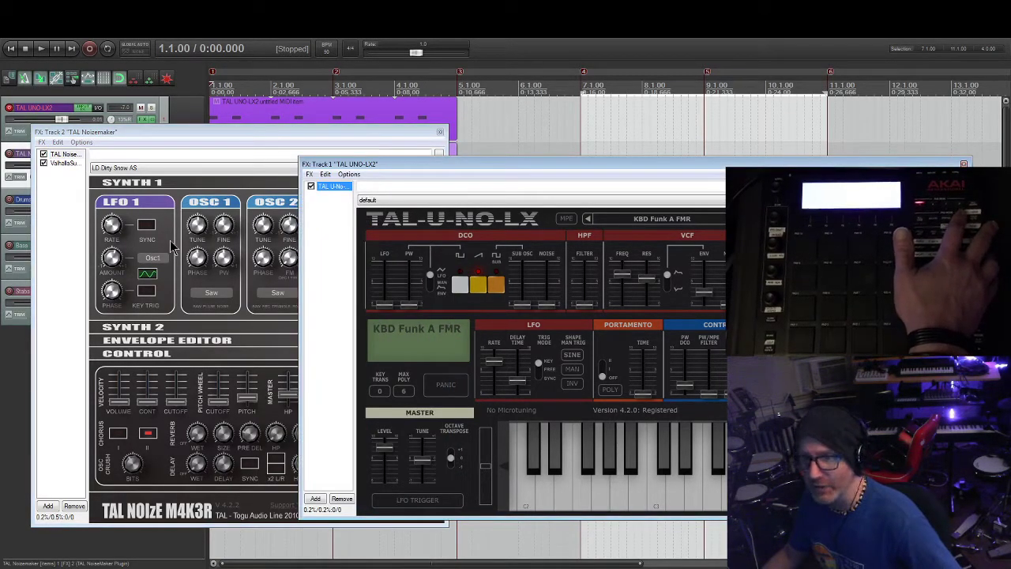
pyautogui.hotkey('alt', 'Tab')
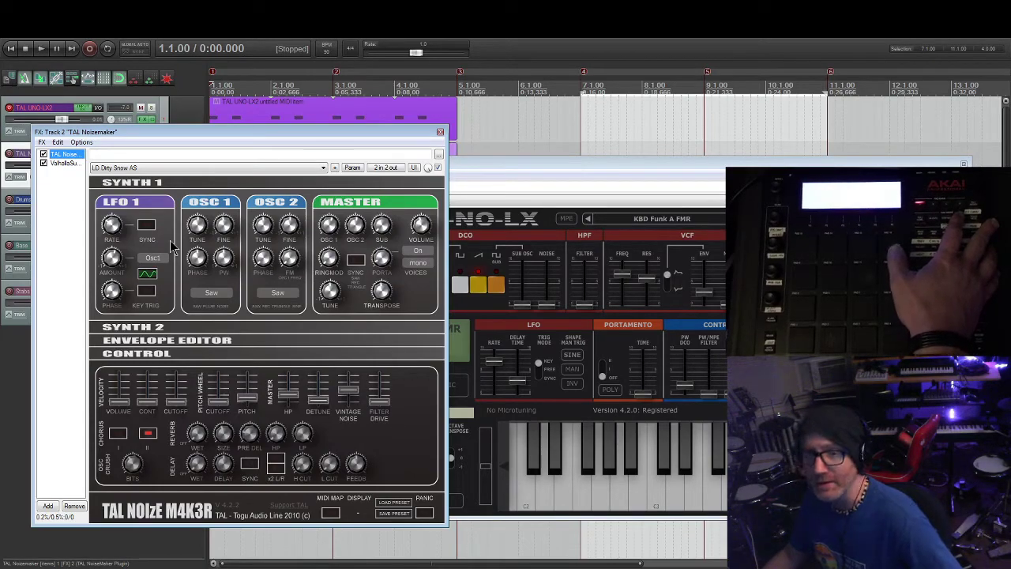
# Hide all open FX windows and bring them back, twice.
pyautogui.press('Escape')
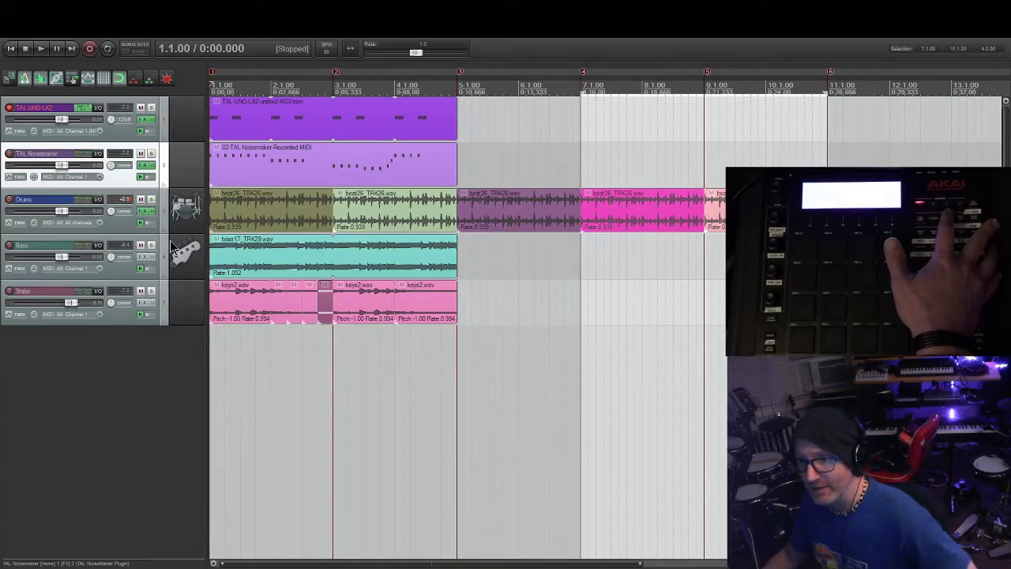
pyautogui.press('Escape')
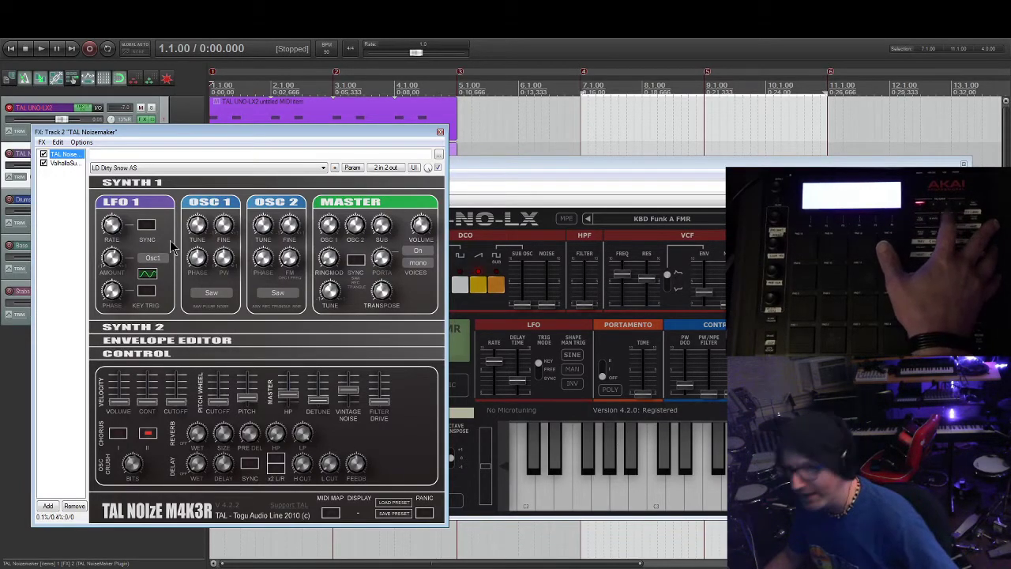
pyautogui.press('Escape')
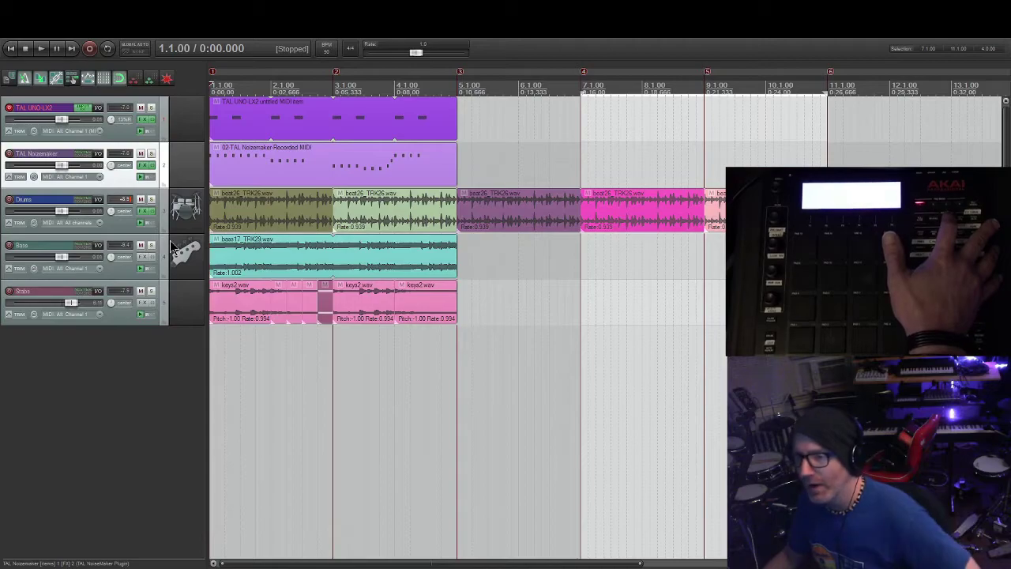
pyautogui.press('Escape')
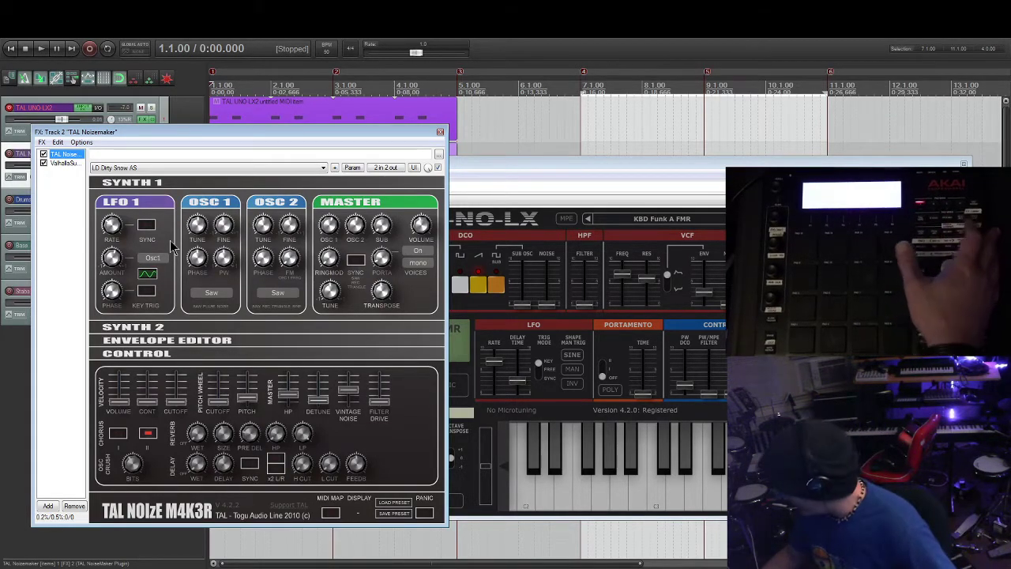
# Open the Drums track's FX window and close the FX windows of the TAL Noisemaker and TAL UNO-LX2 tracks.
pyautogui.hotkey('ctrl', 'Tab')
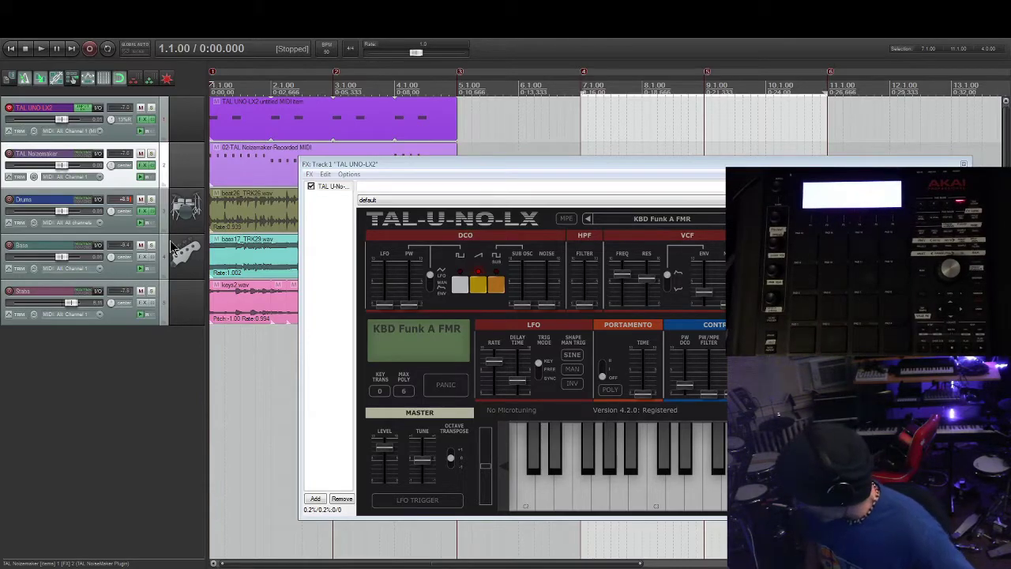
pyautogui.hotkey('ctrl', 'alt', 'Up')
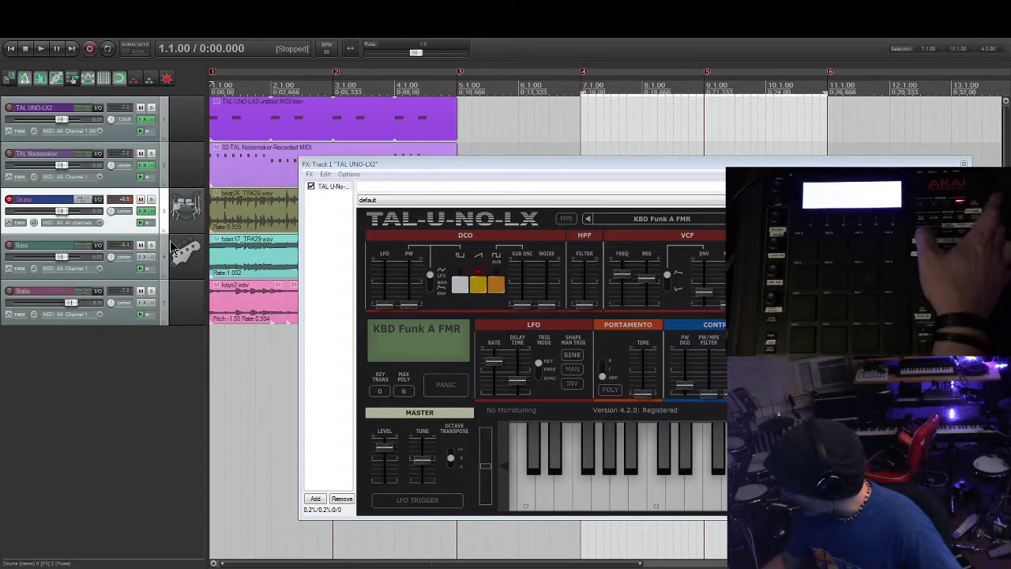
pyautogui.press('f')
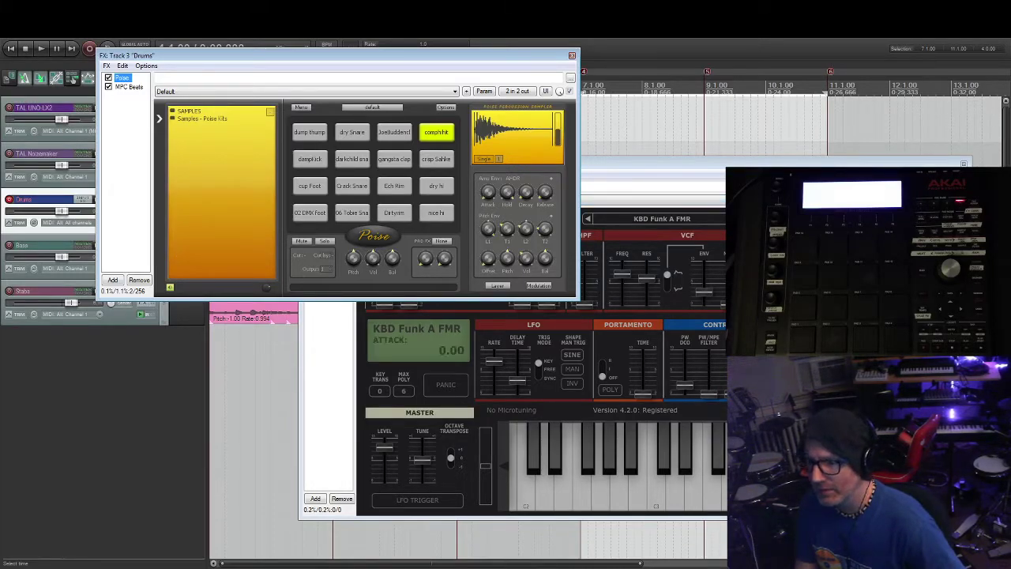
pyautogui.click(964, 163)
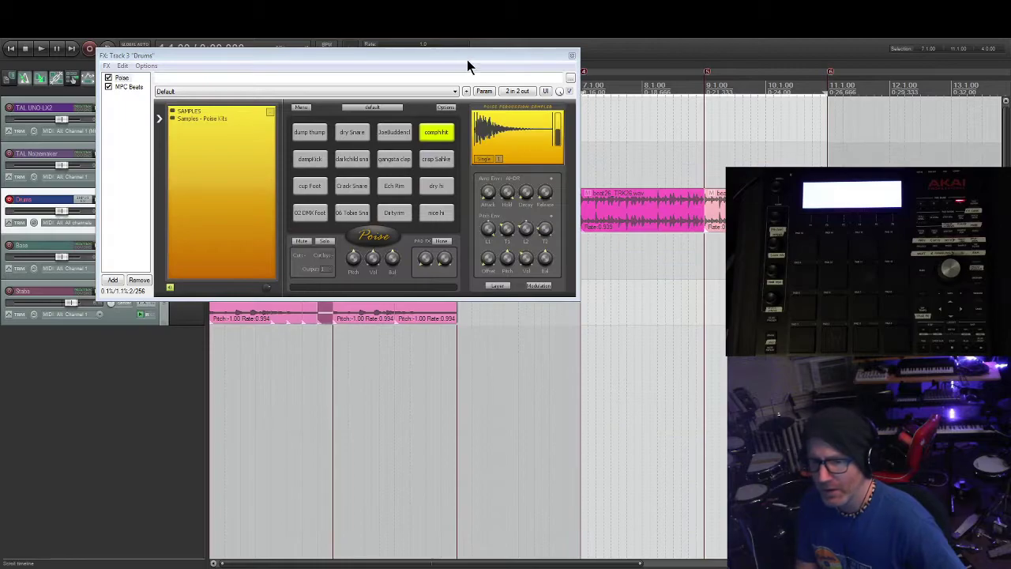
# Reposition the Drums FX window to view the MPC Beats plug-in, and return to Poise before closing the window.
pyautogui.moveTo(470, 63); pyautogui.dragTo(545, 143)
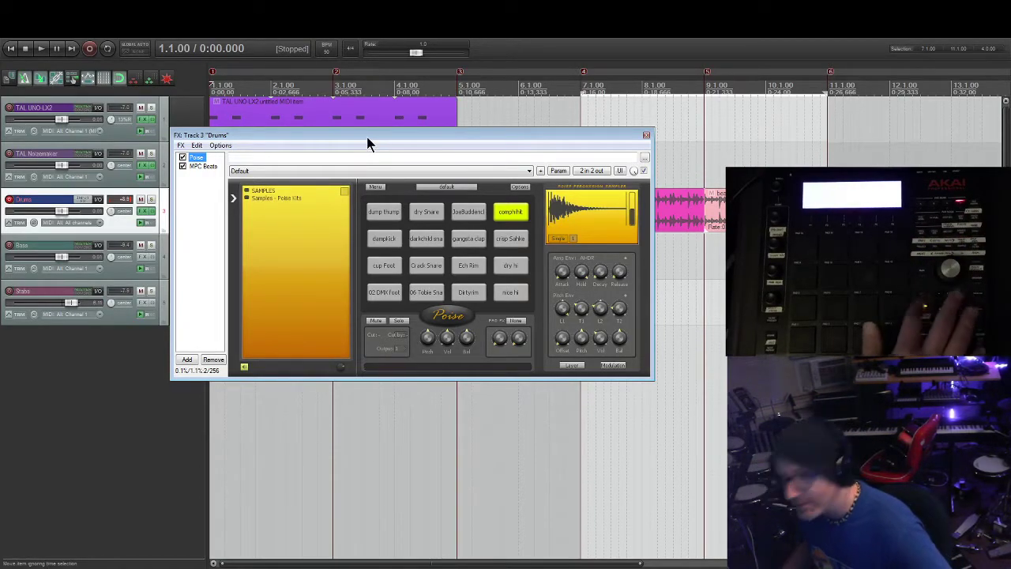
pyautogui.press('Down')
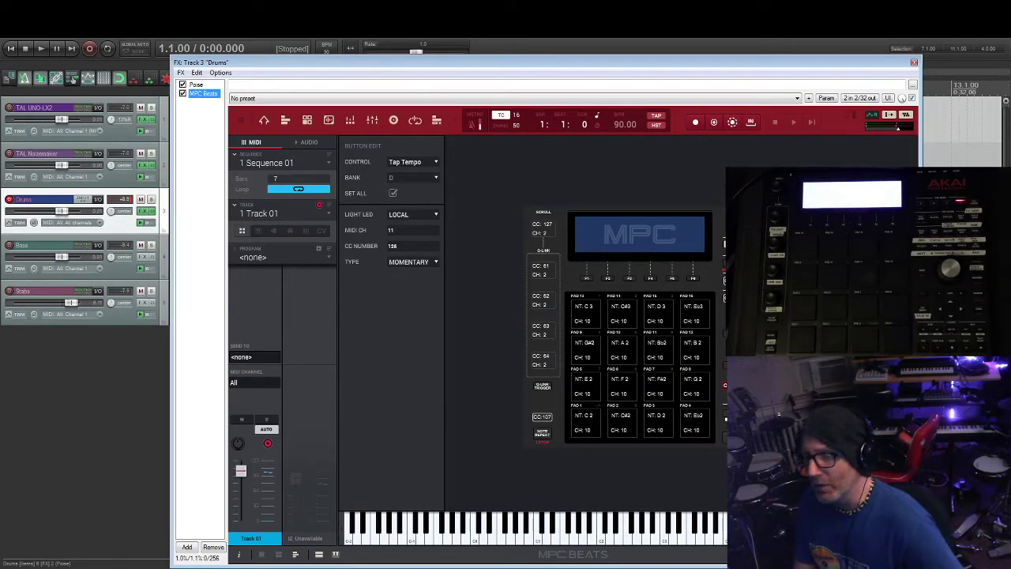
pyautogui.moveTo(744, 61); pyautogui.dragTo(650, 46)
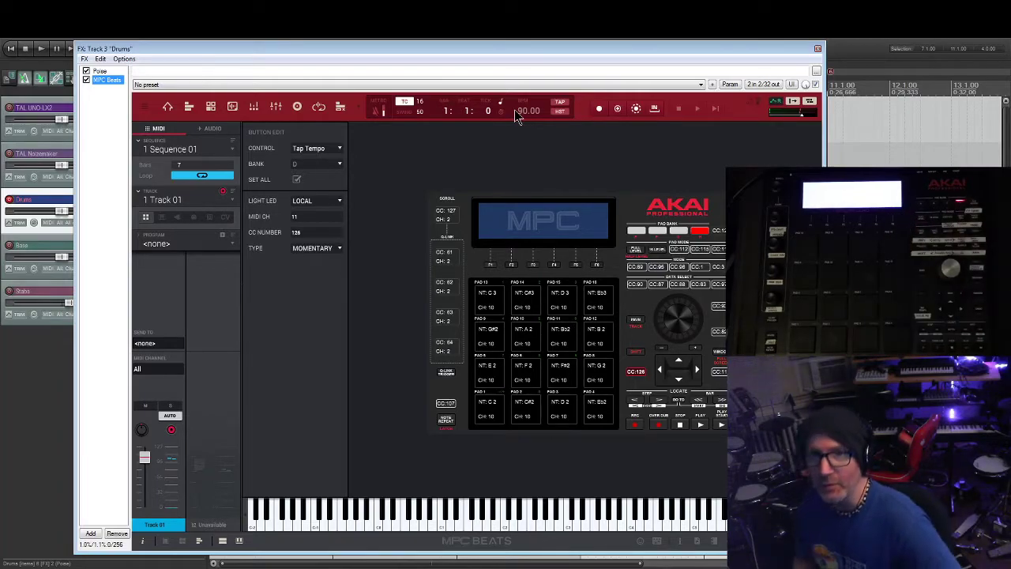
pyautogui.press('Up')
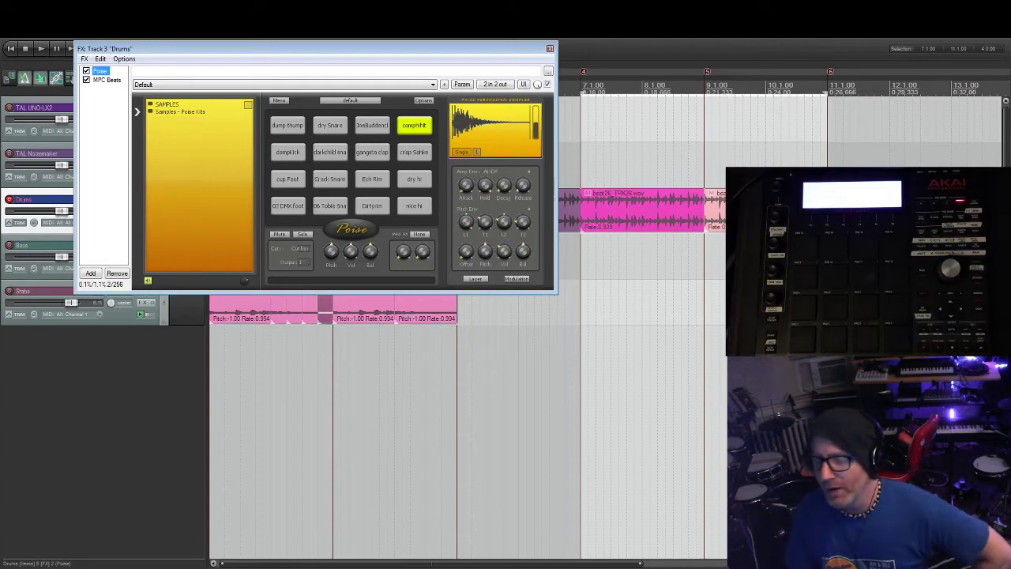
pyautogui.click(549, 48)
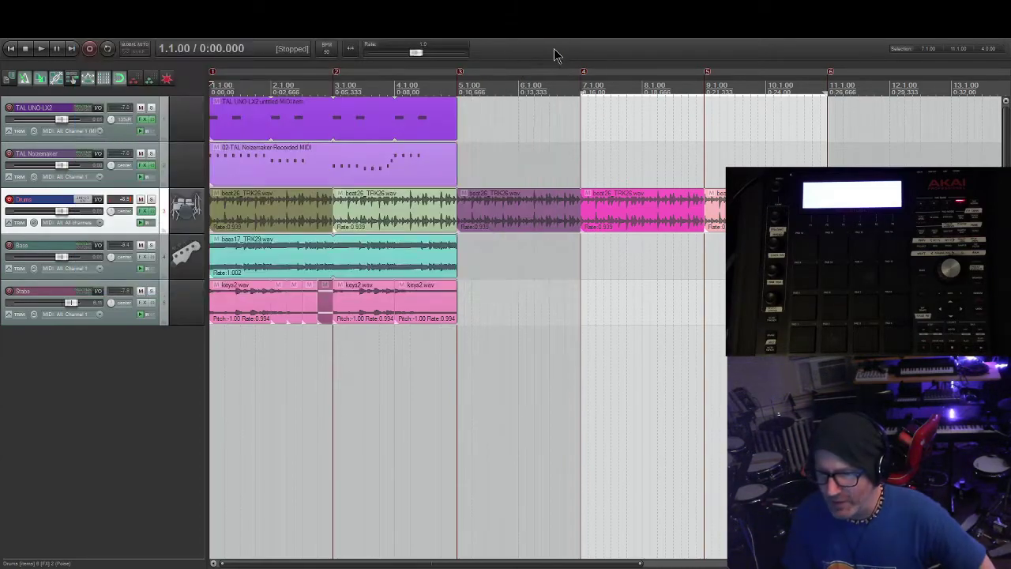